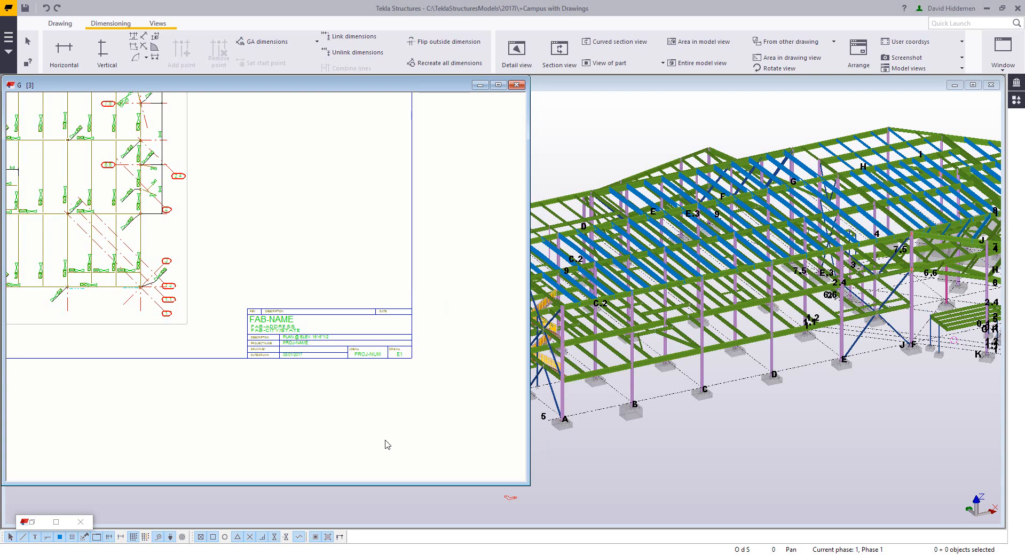
{"action": "scroll", "coordinate": [382, 439], "scroll_direction": "down", "scroll_amount": 1}
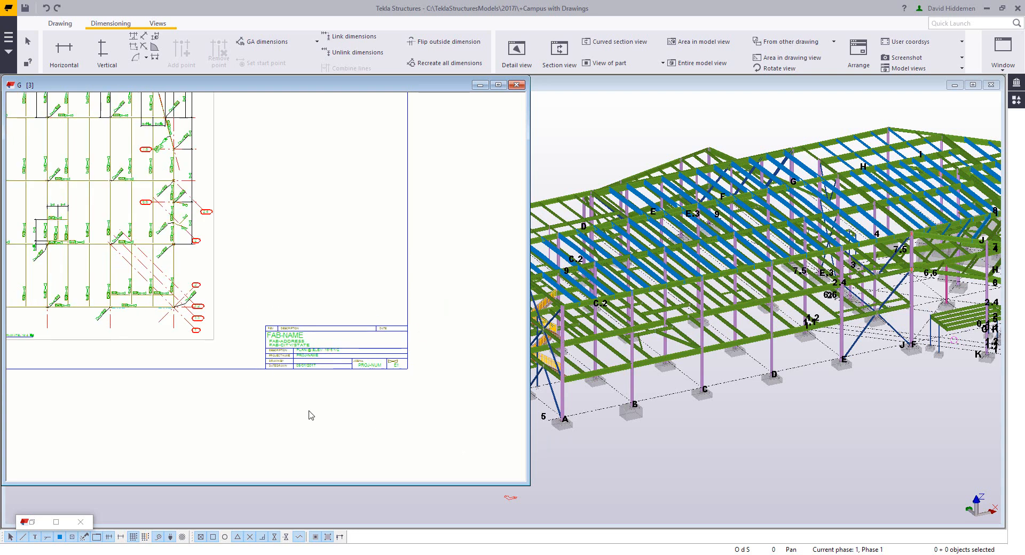
{"action": "double_click", "coordinate": [381, 422]}
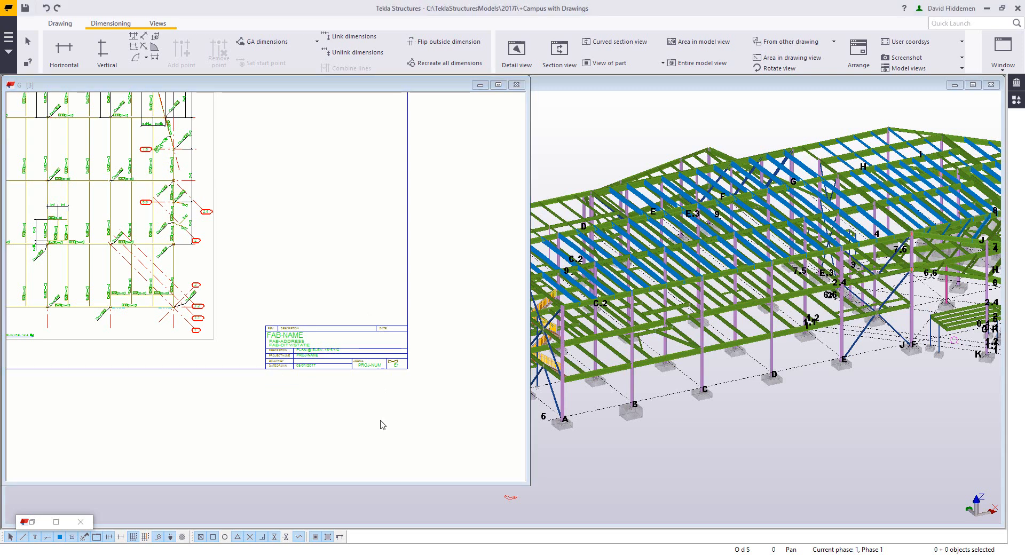
Step: Switch to AutoCAD and close the FULL DRAWING.dwg tab, saving its changes
{"action": "mouse_move", "coordinate": [444, 553]}
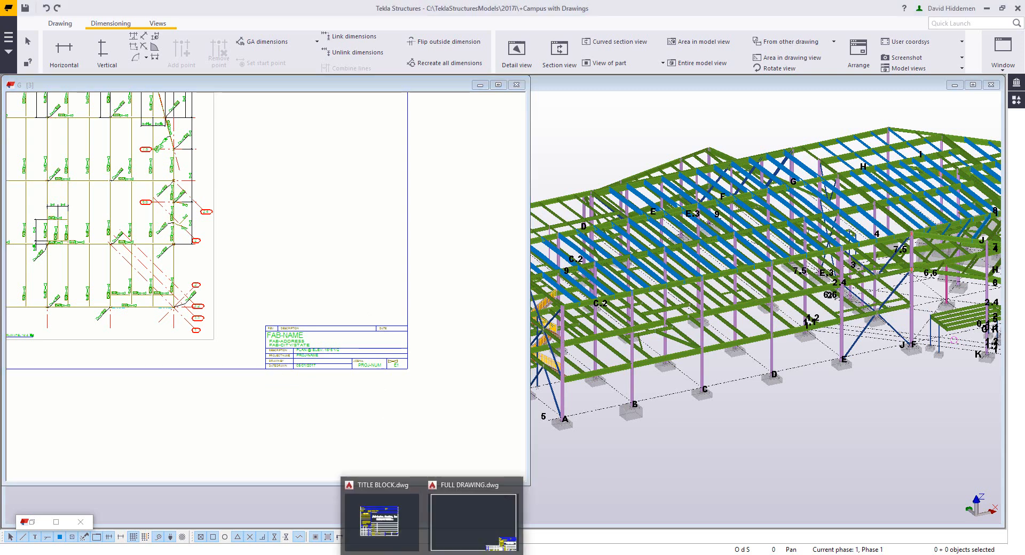
{"action": "left_click", "coordinate": [458, 528]}
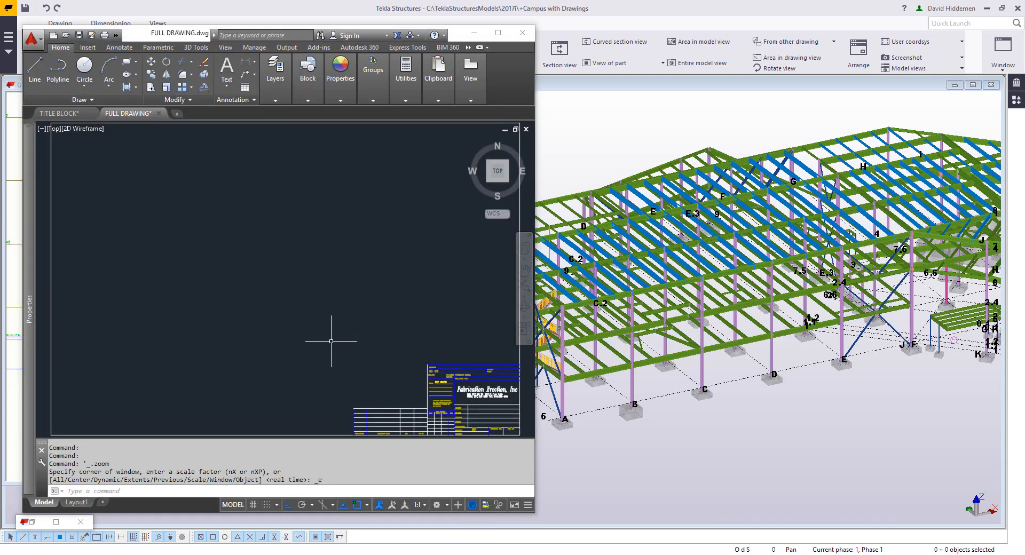
{"action": "scroll", "coordinate": [335, 336], "scroll_direction": "down", "scroll_amount": 2}
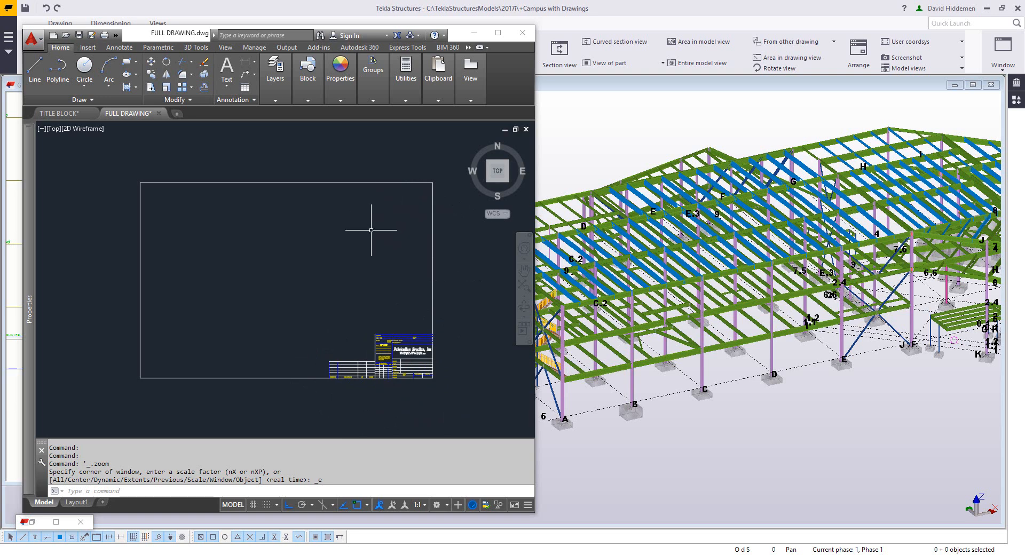
{"action": "left_click", "coordinate": [159, 113]}
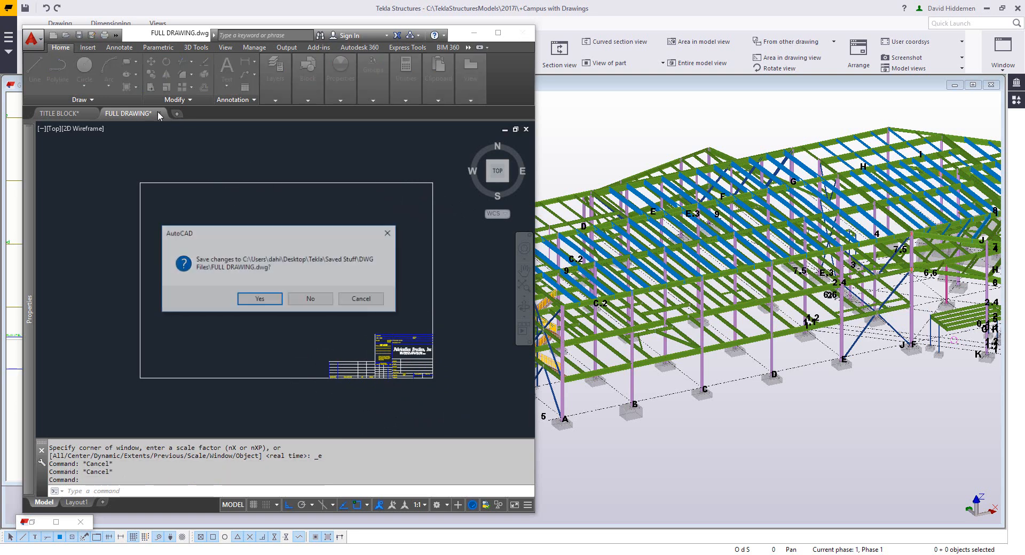
{"action": "left_click", "coordinate": [258, 300]}
Step: Inspect the TITLE BLOCK drawing and close AutoCAD, returning to the Tekla drawing
{"action": "scroll", "coordinate": [360, 372], "scroll_direction": "down", "scroll_amount": 2}
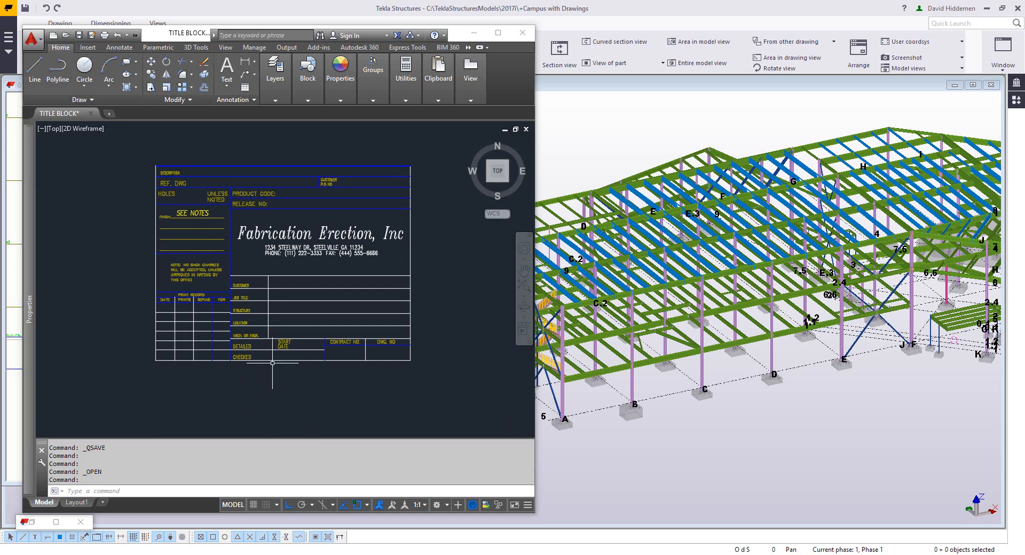
{"action": "scroll", "coordinate": [256, 288], "scroll_direction": "up", "scroll_amount": 2}
{"action": "middle_click_drag", "start_coordinate": [256, 288], "coordinate": [246, 315]}
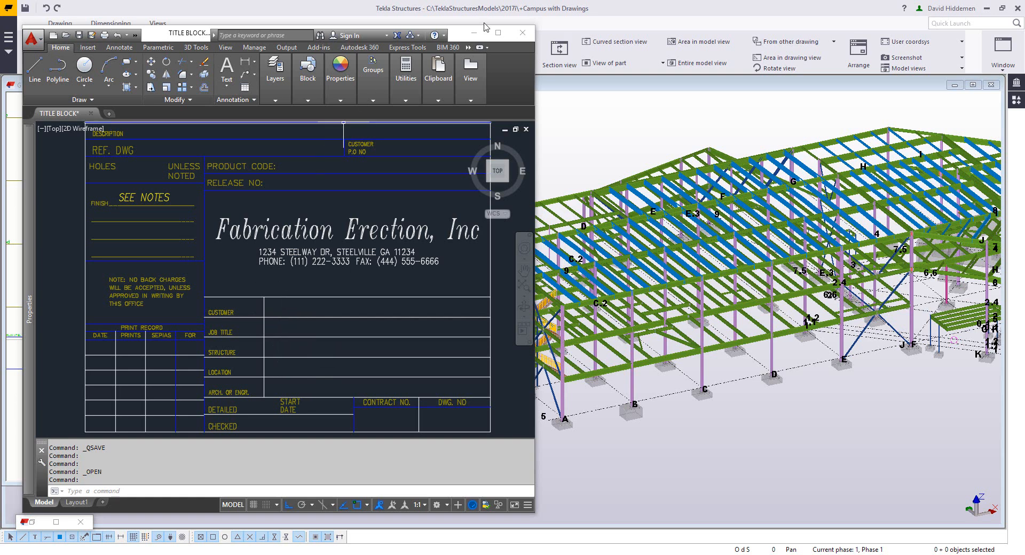
{"action": "left_click", "coordinate": [523, 32]}
{"action": "left_click", "coordinate": [256, 301]}
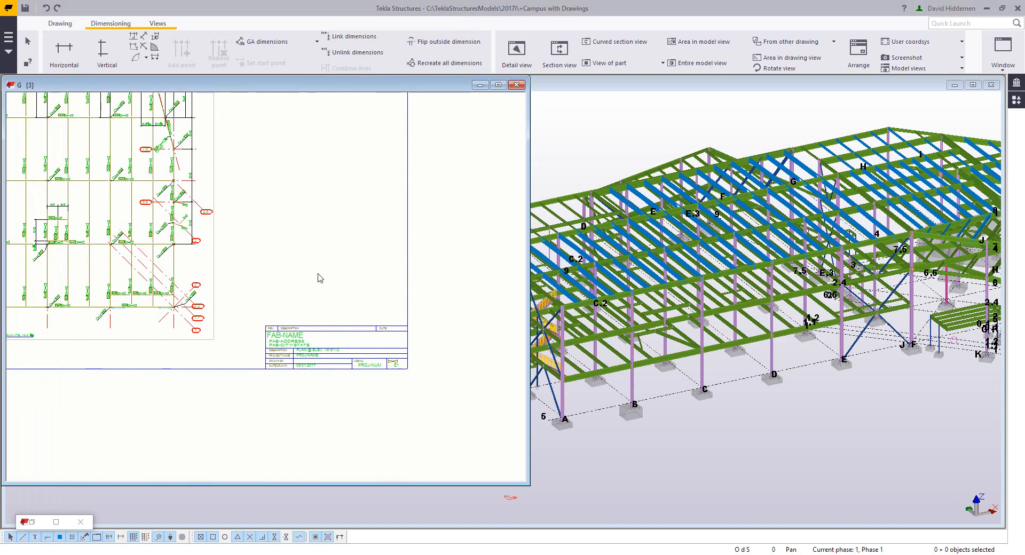
Step: Open the Template editor from the Editors section of the main menu
{"action": "left_click", "coordinate": [9, 46]}
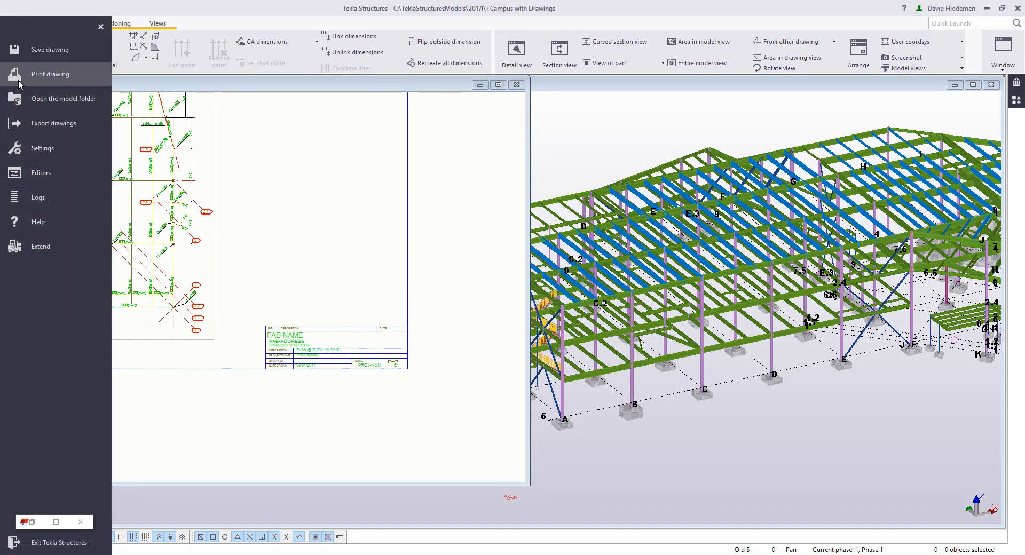
{"action": "left_click", "coordinate": [41, 172]}
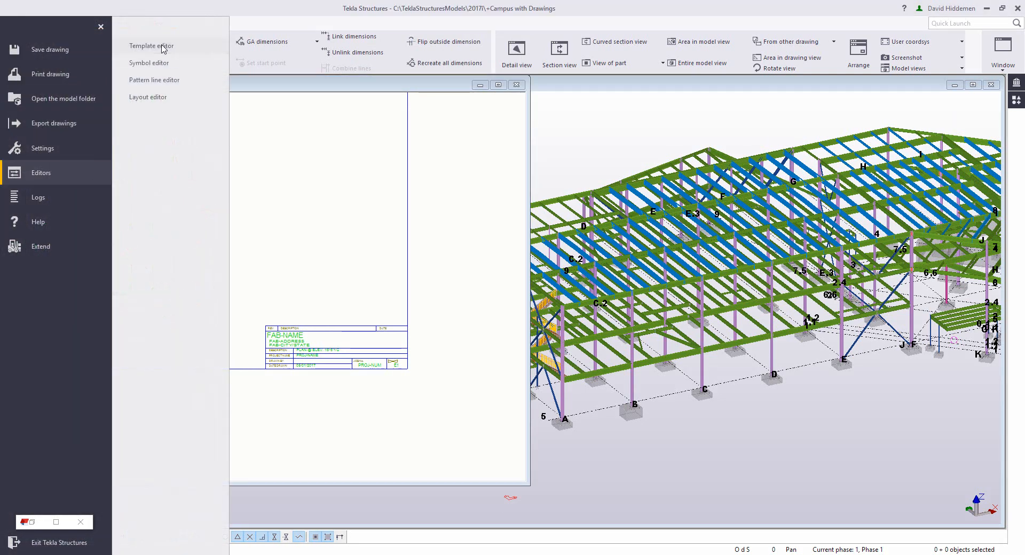
{"action": "left_click", "coordinate": [163, 48]}
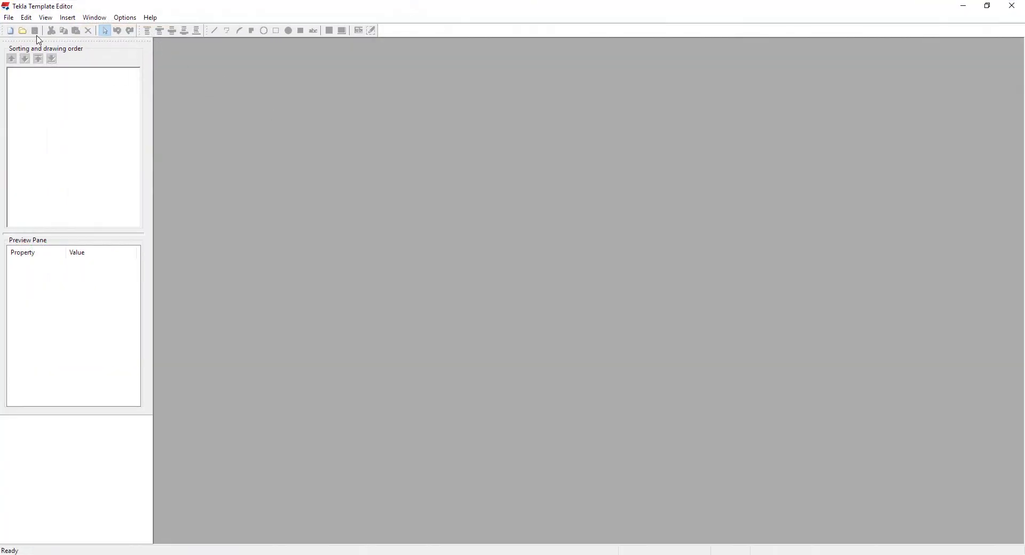
Step: Create a new template of the Graphical template type
{"action": "left_click", "coordinate": [9, 17]}
{"action": "left_click", "coordinate": [13, 29]}
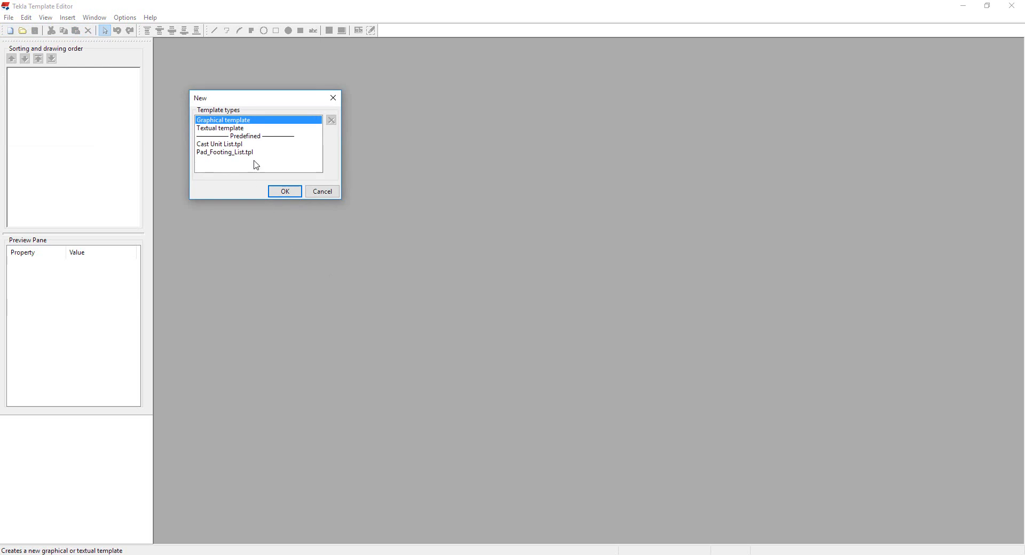
{"action": "left_click", "coordinate": [235, 129]}
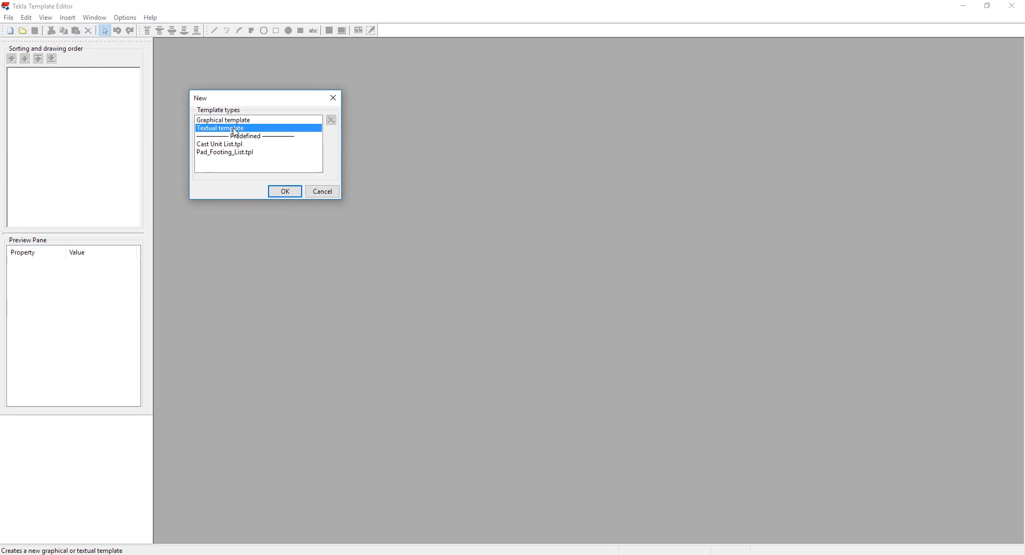
{"action": "left_click", "coordinate": [242, 120]}
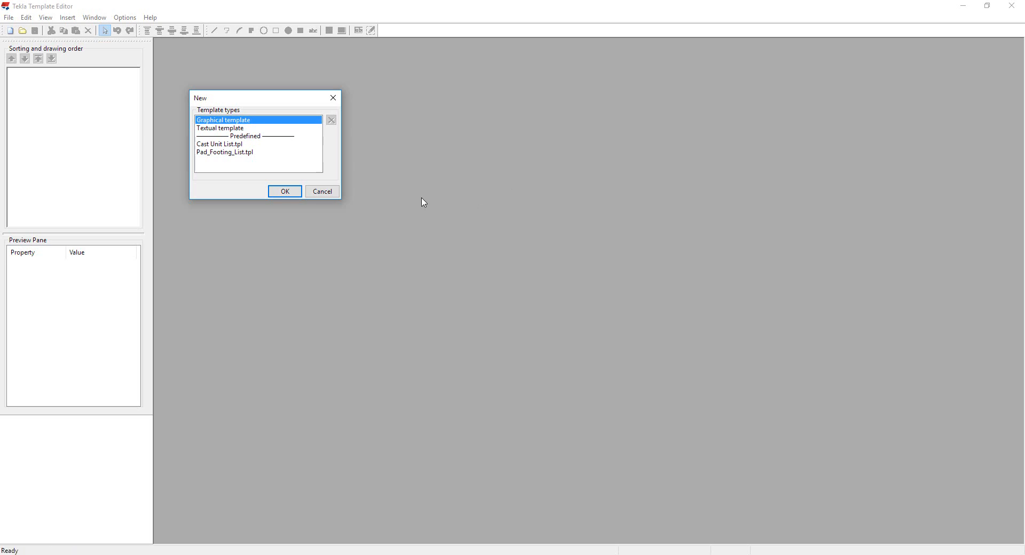
{"action": "left_click", "coordinate": [226, 129]}
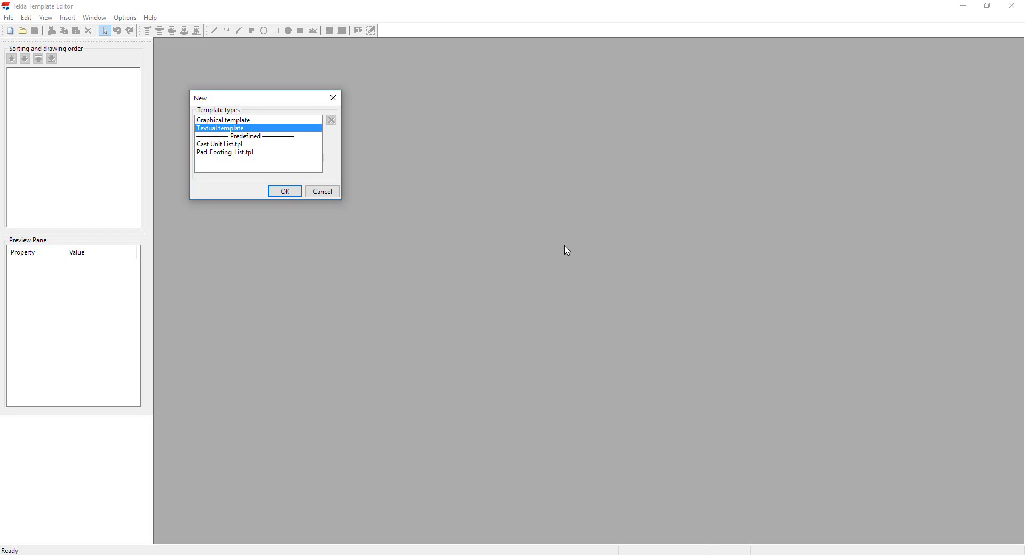
{"action": "left_click", "coordinate": [235, 120]}
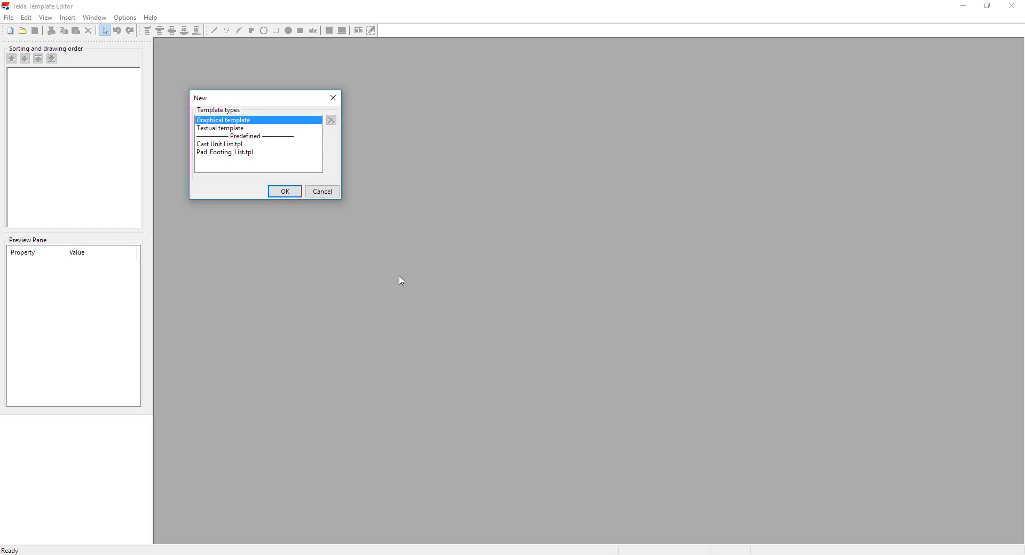
{"action": "left_click", "coordinate": [285, 192]}
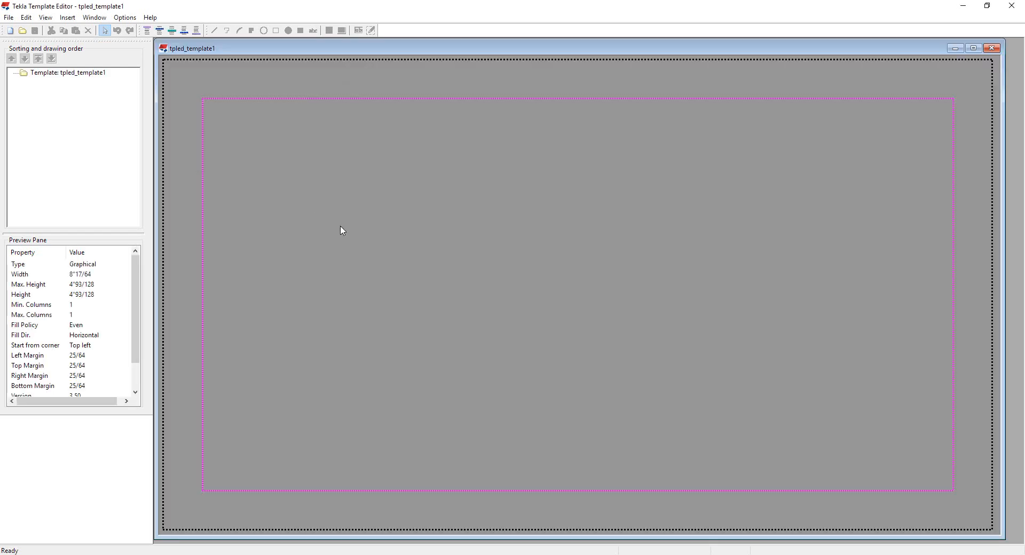
Step: Open the template page properties and set the top, bottom, left and right margins to 0
{"action": "scroll", "coordinate": [387, 254], "scroll_direction": "down", "scroll_amount": 2}
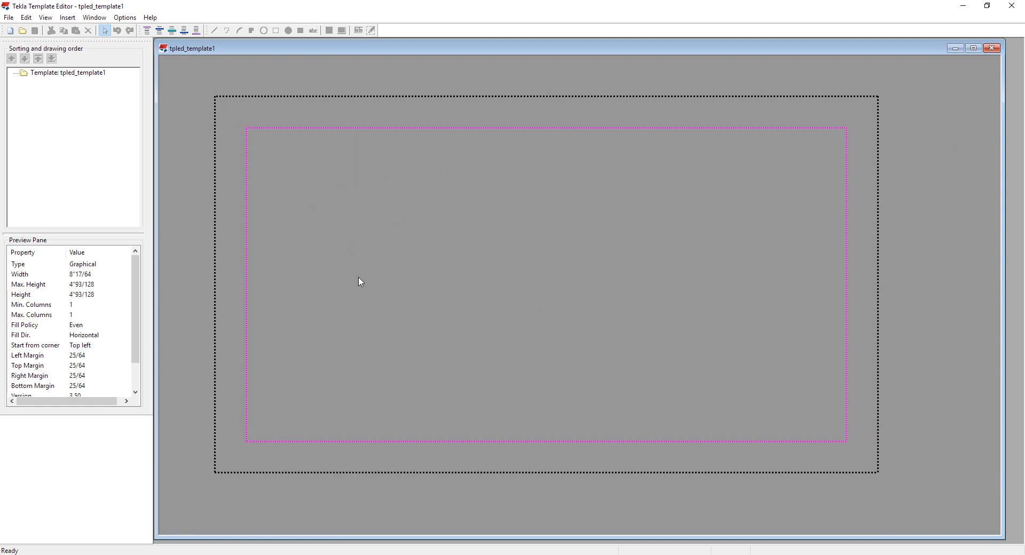
{"action": "double_click", "coordinate": [379, 245]}
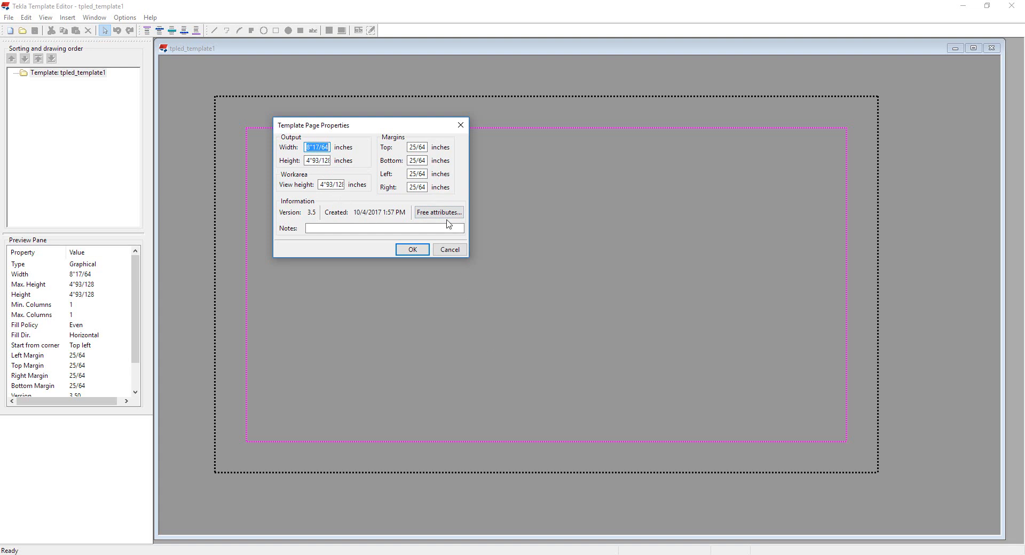
{"action": "left_click_drag", "start_coordinate": [427, 146], "coordinate": [392, 153]}
{"action": "key", "text": "BackSpace"}
{"action": "key", "text": "Tab"}
{"action": "key", "text": "BackSpace"}
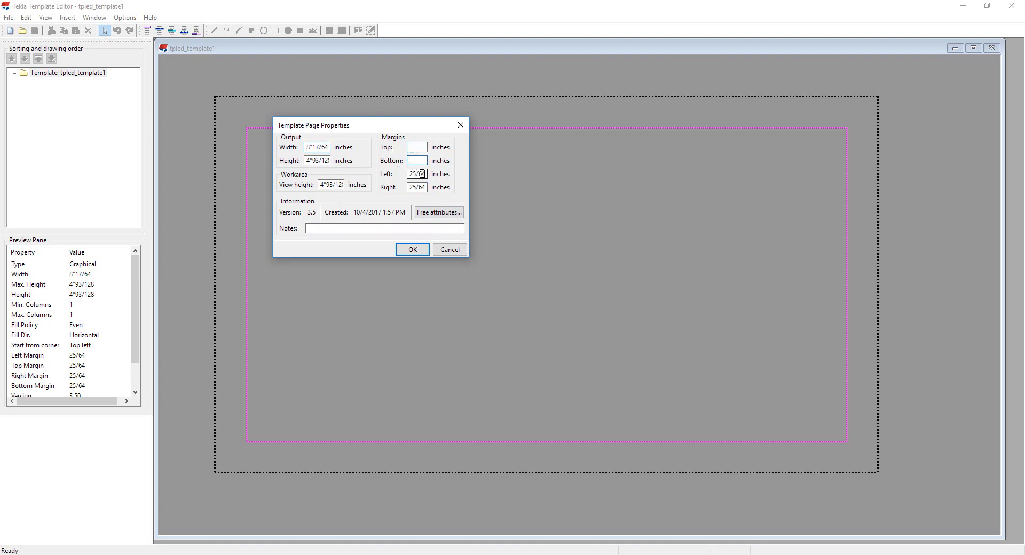
{"action": "key", "text": "Tab"}
{"action": "key", "text": "BackSpace"}
{"action": "key", "text": "Tab"}
{"action": "key", "text": "BackSpace"}
{"action": "left_click", "coordinate": [413, 250]}
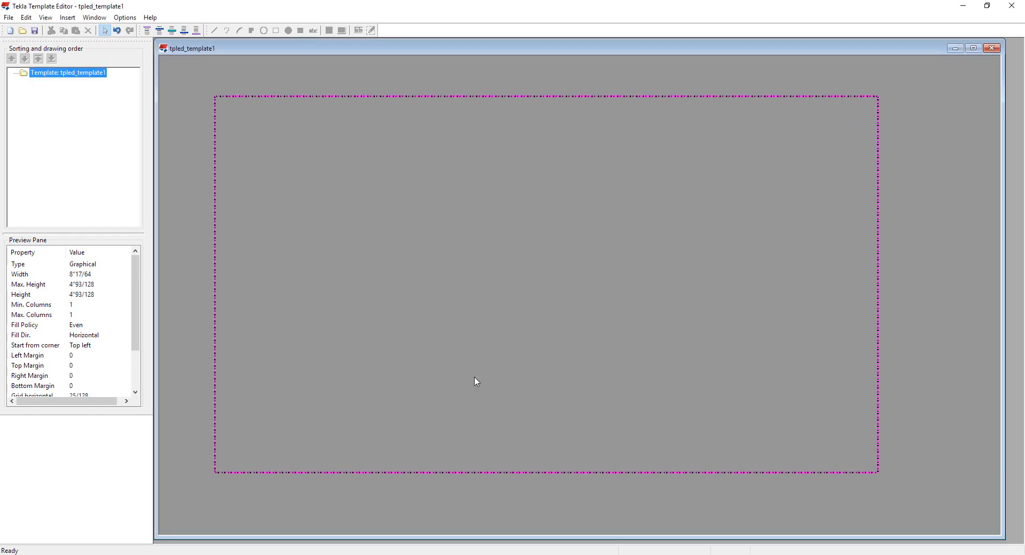
Step: Insert a new row into the template with content type DRAWING
{"action": "middle_click_drag", "start_coordinate": [463, 387], "coordinate": [476, 378]}
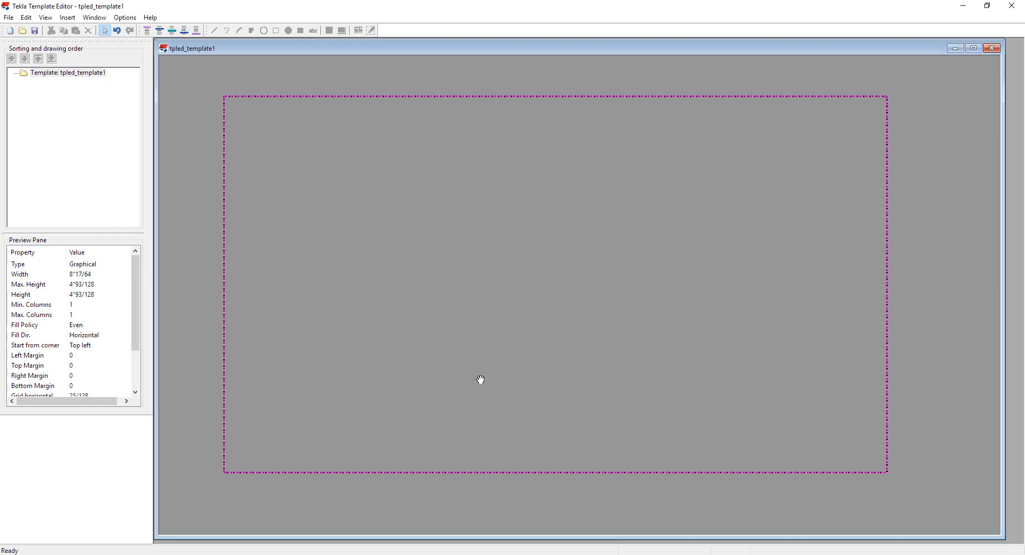
{"action": "left_click", "coordinate": [172, 32]}
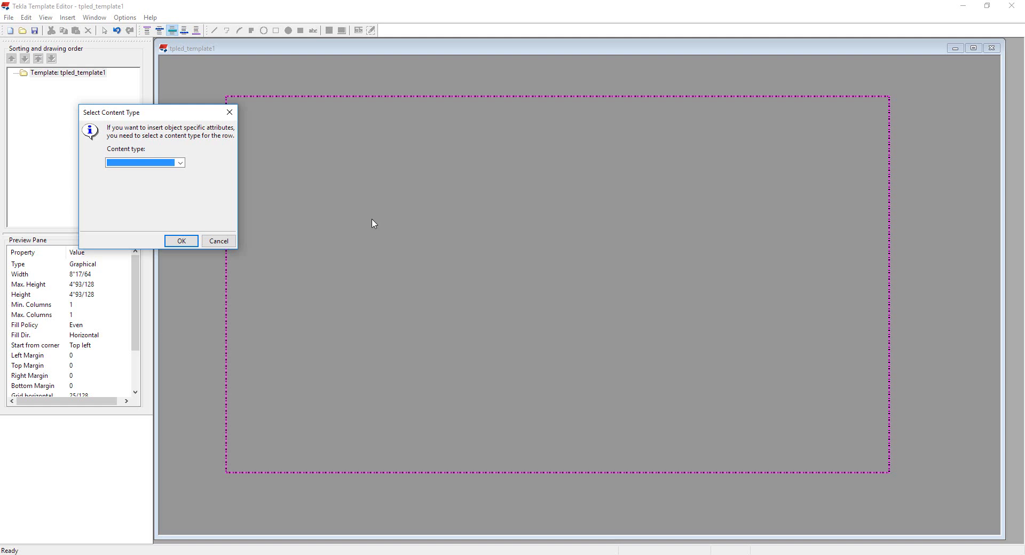
{"action": "left_click", "coordinate": [181, 164]}
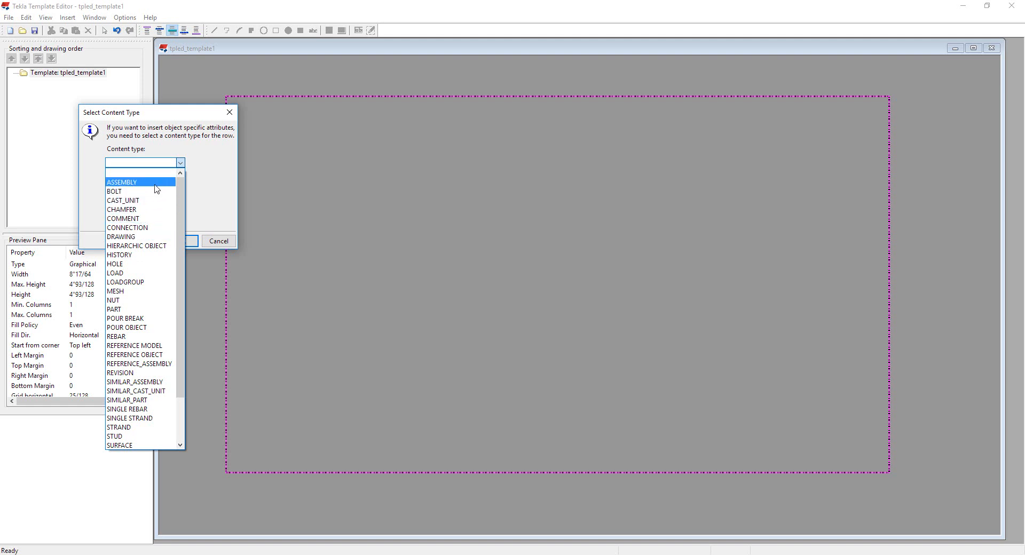
{"action": "left_click", "coordinate": [140, 237]}
{"action": "left_click", "coordinate": [185, 242]}
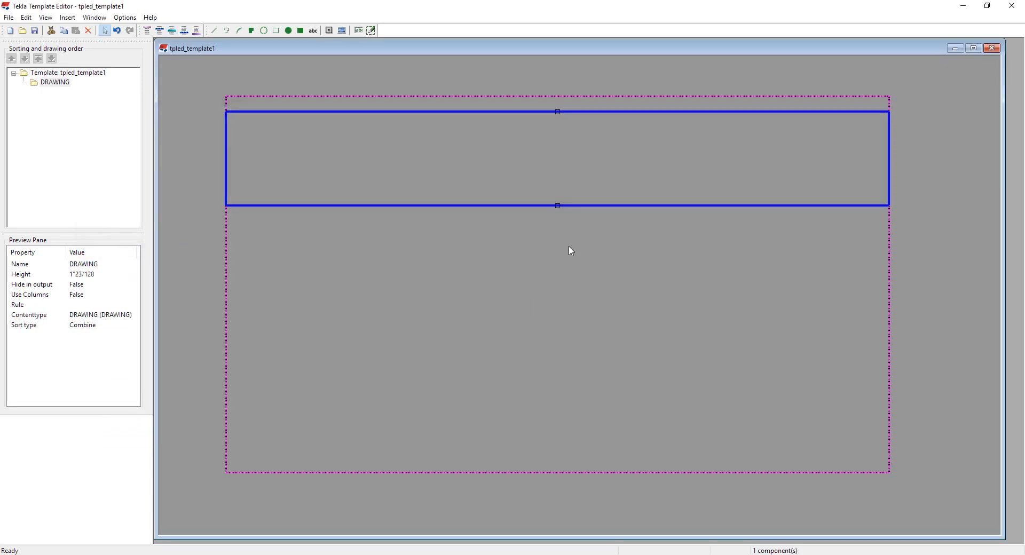
Step: Enlarge the DRAWING row's height by moving its bottom edge down
{"action": "mouse_move", "coordinate": [559, 207]}
{"action": "left_mouse_down"}
{"action": "mouse_move", "coordinate": [558, 388]}
{"action": "mouse_move", "coordinate": [554, 239]}
{"action": "left_mouse_up"}
{"action": "left_click", "coordinate": [553, 335]}
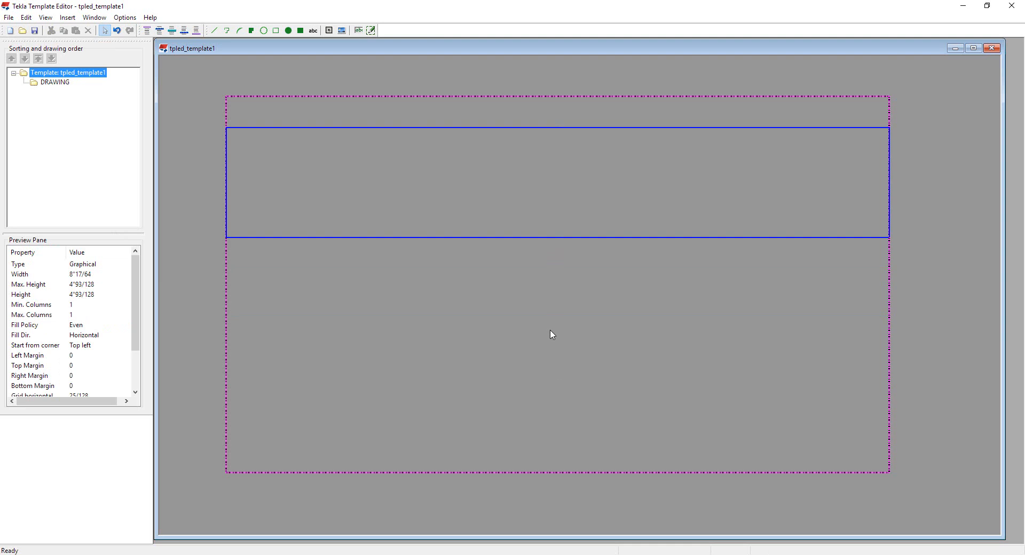
{"action": "double_click", "coordinate": [551, 330]}
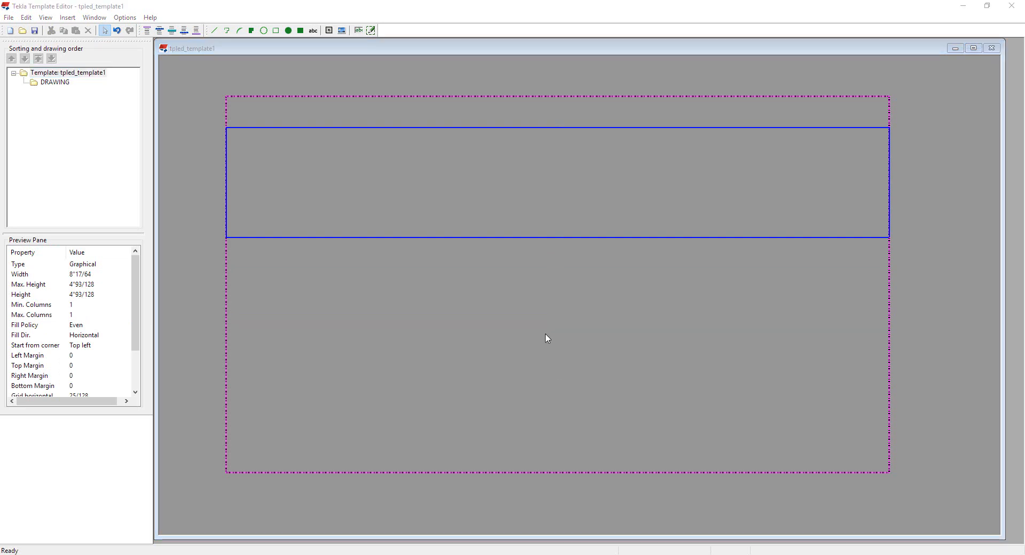
Step: Import the TITLE BLOCK.dwg file into the DRAWING row, placing it inside the row
{"action": "left_click", "coordinate": [70, 17]}
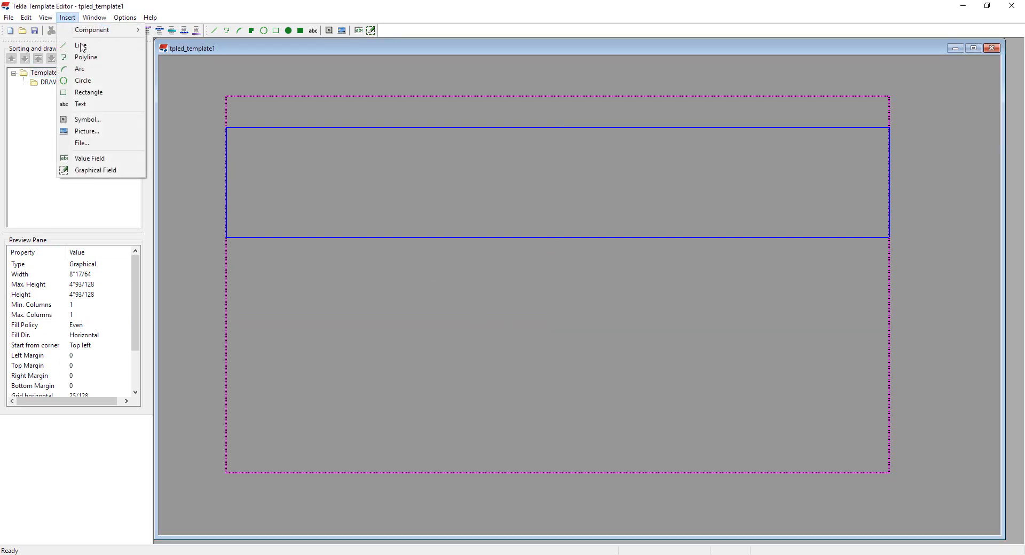
{"action": "left_click", "coordinate": [100, 144]}
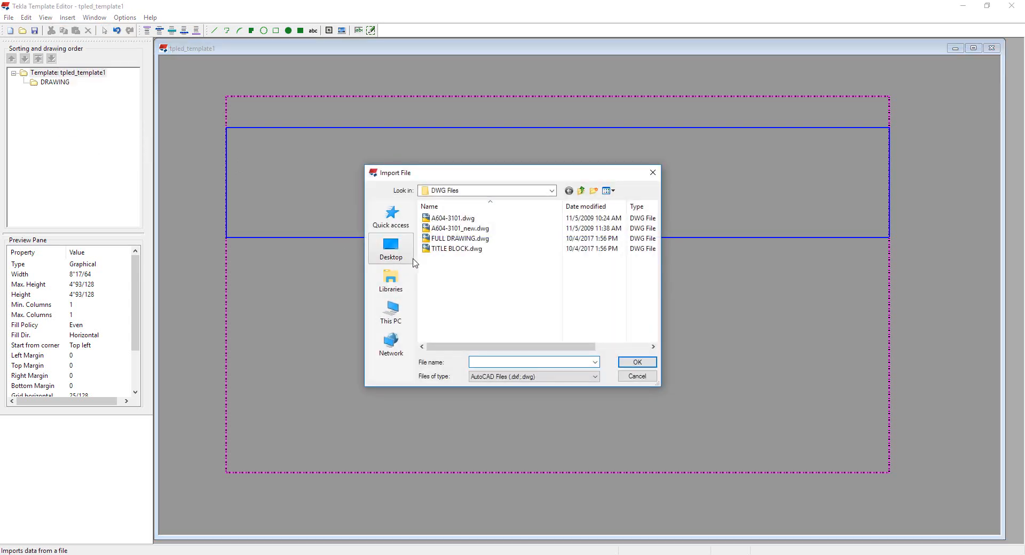
{"action": "left_click", "coordinate": [457, 249]}
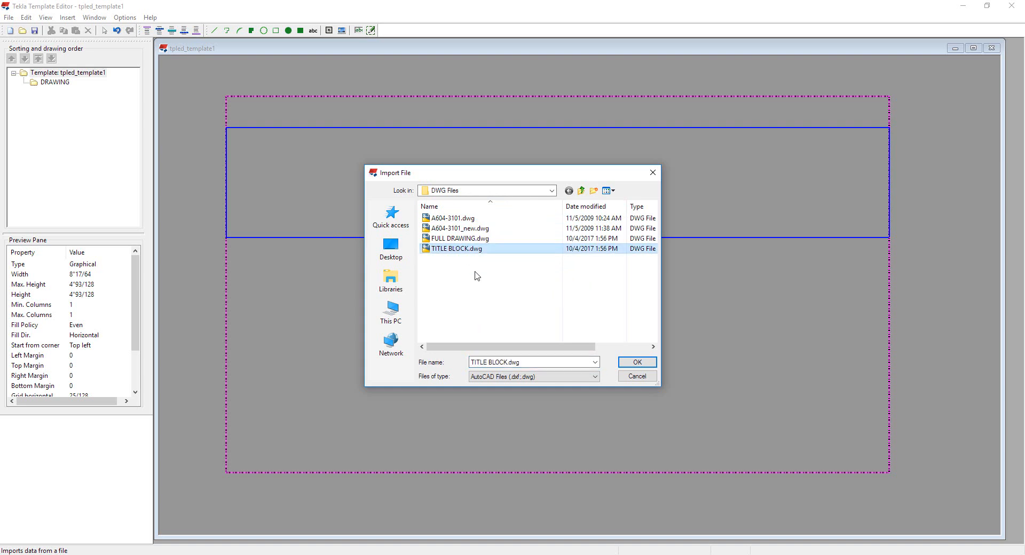
{"action": "left_click", "coordinate": [626, 363]}
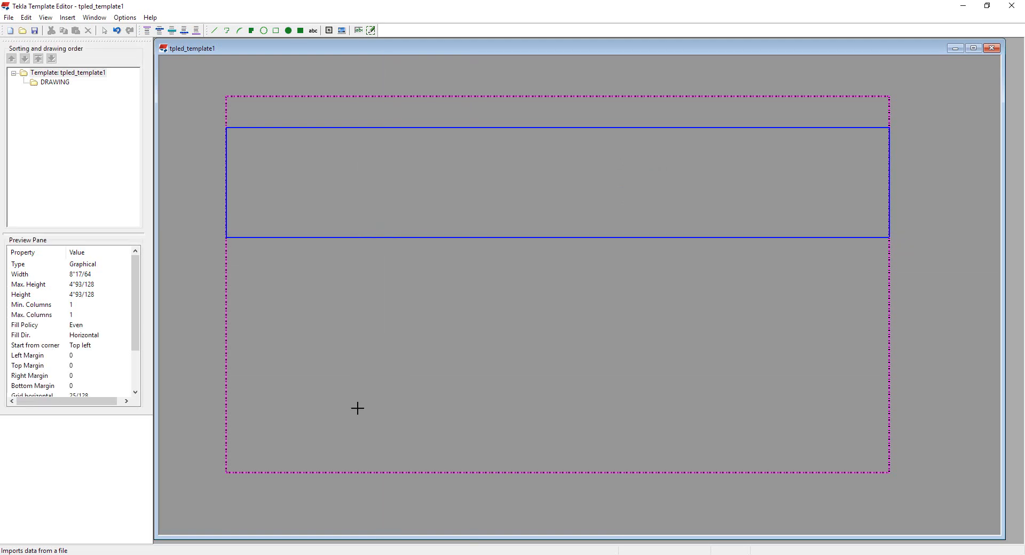
{"action": "left_click", "coordinate": [363, 216]}
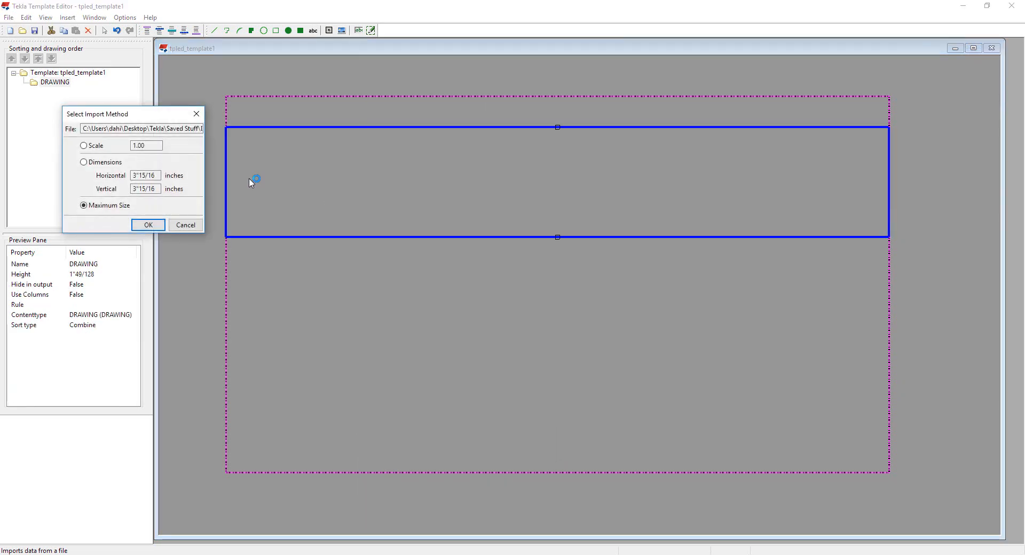
Step: Import the title block DWG at a scale of 1.00
{"action": "left_click_drag", "start_coordinate": [138, 119], "coordinate": [252, 122]}
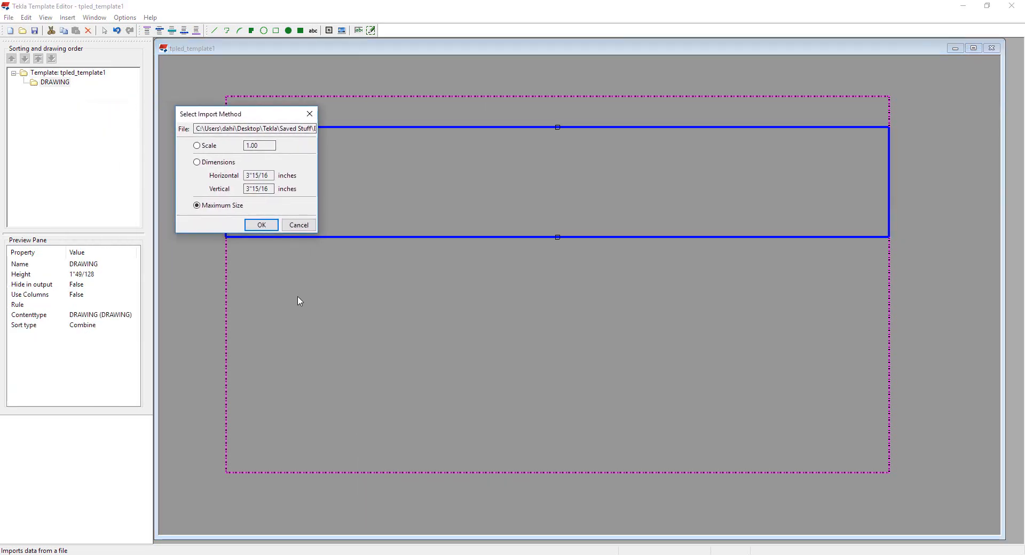
{"action": "left_click", "coordinate": [204, 148]}
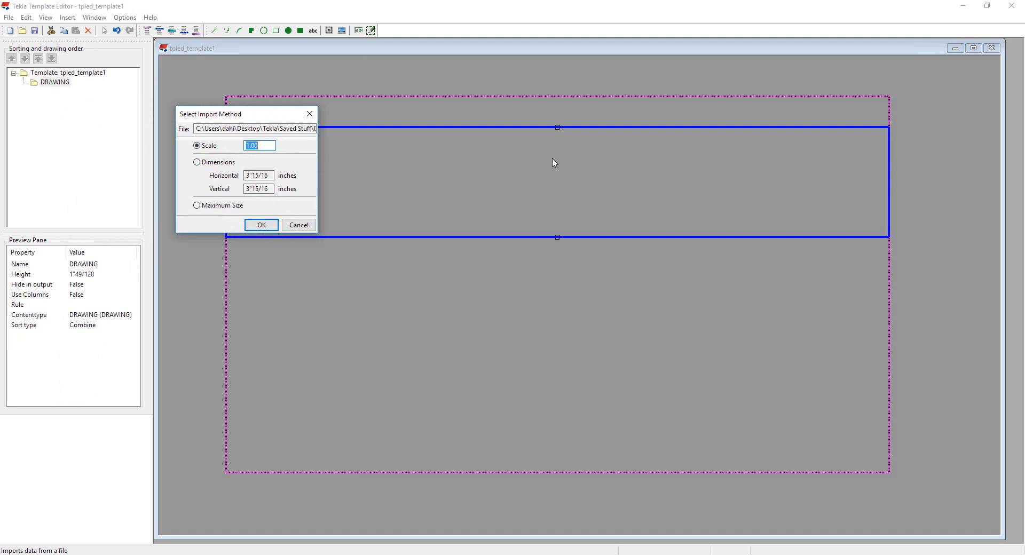
{"action": "left_click", "coordinate": [210, 163]}
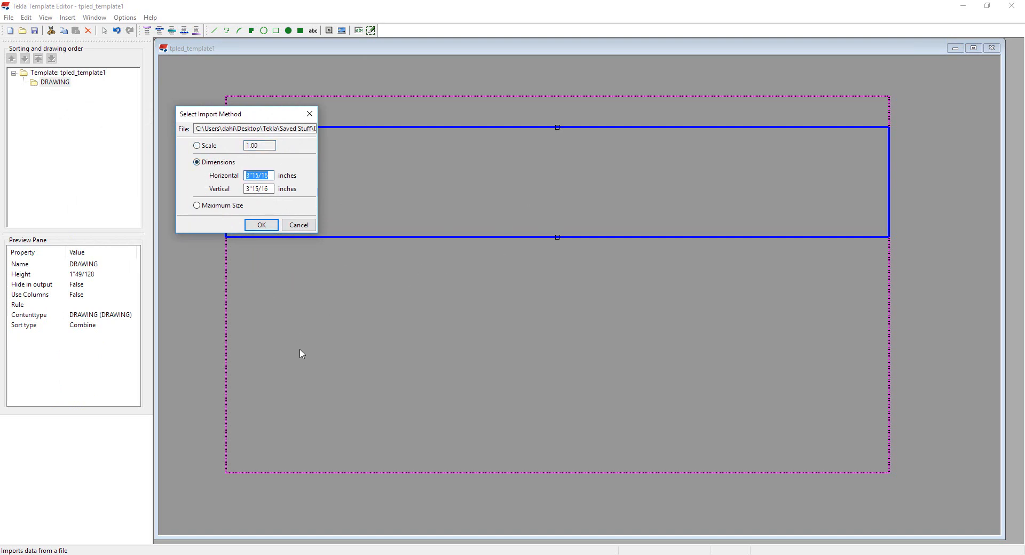
{"action": "left_click", "coordinate": [221, 207]}
{"action": "left_click", "coordinate": [208, 148]}
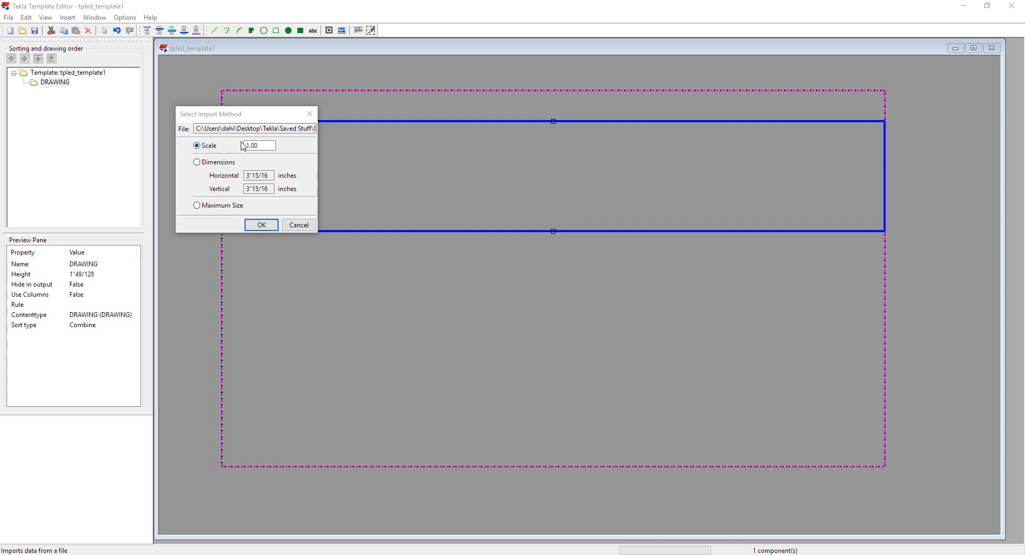
{"action": "left_click", "coordinate": [262, 226]}
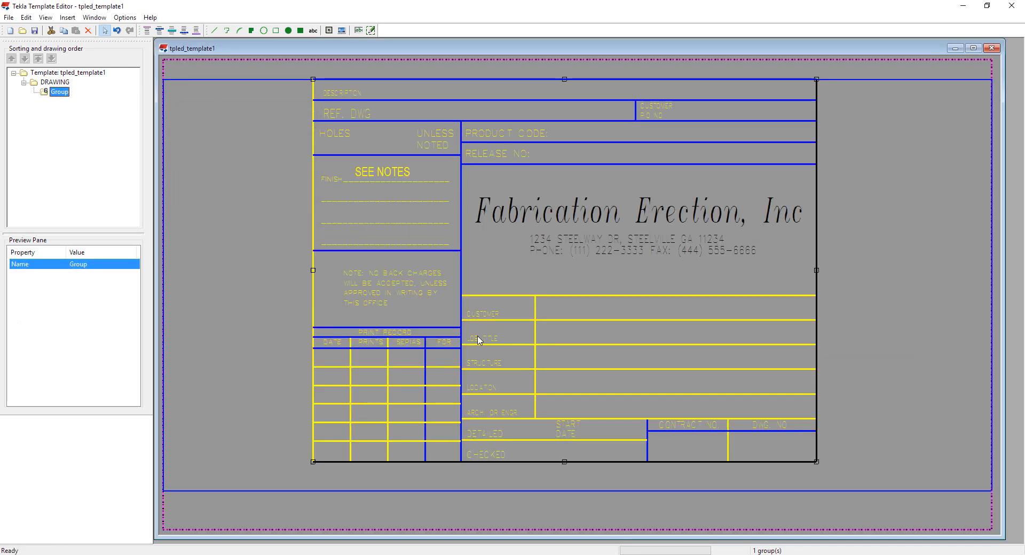
Step: Ungroup the imported title block into its separate lines and texts
{"action": "left_click", "coordinate": [266, 284]}
{"action": "scroll", "coordinate": [266, 285], "scroll_direction": "down", "scroll_amount": 1}
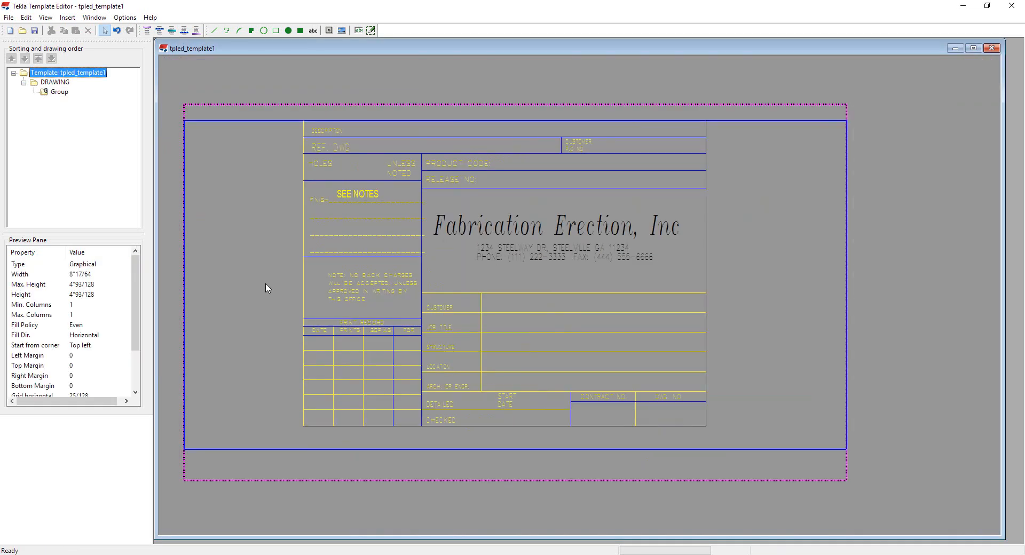
{"action": "middle_click_drag", "start_coordinate": [266, 284], "coordinate": [241, 278]}
{"action": "left_click", "coordinate": [456, 315]}
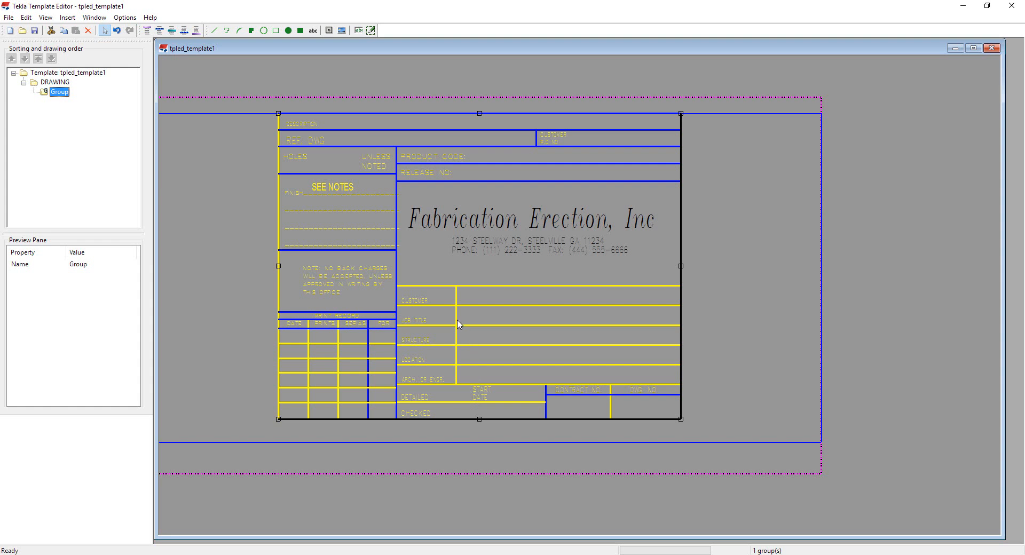
{"action": "right_click", "coordinate": [453, 286]}
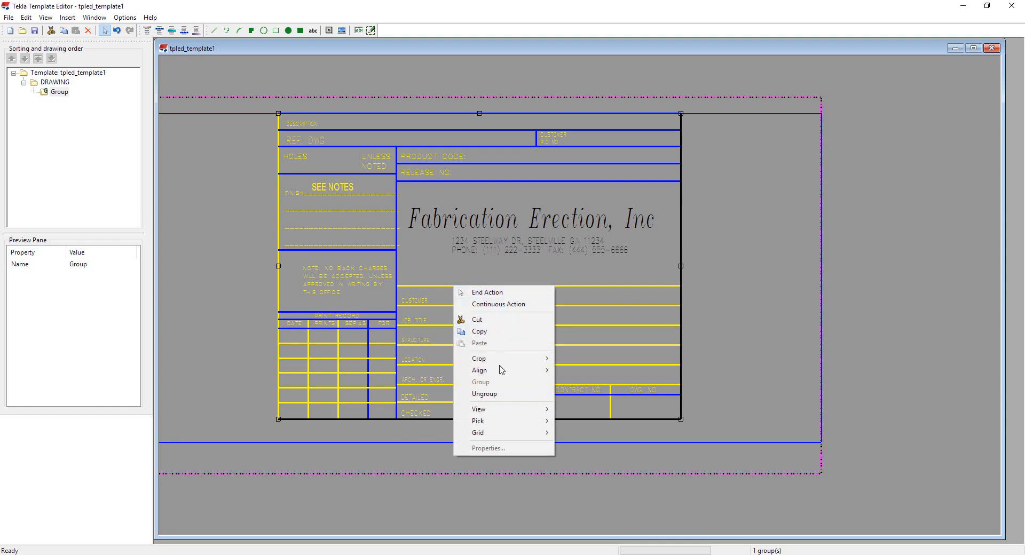
{"action": "left_click", "coordinate": [508, 397]}
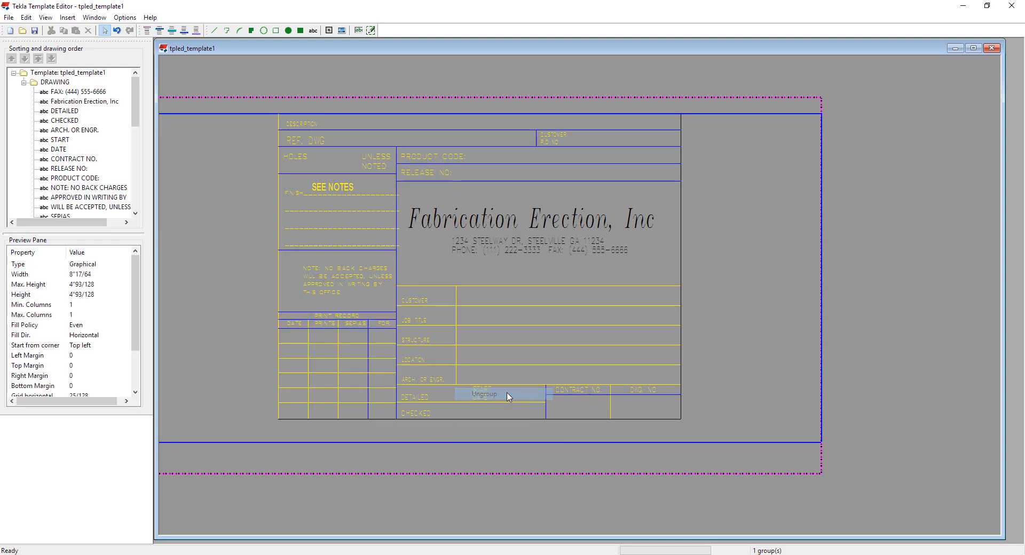
{"action": "left_click", "coordinate": [500, 306]}
{"action": "left_click", "coordinate": [510, 287]}
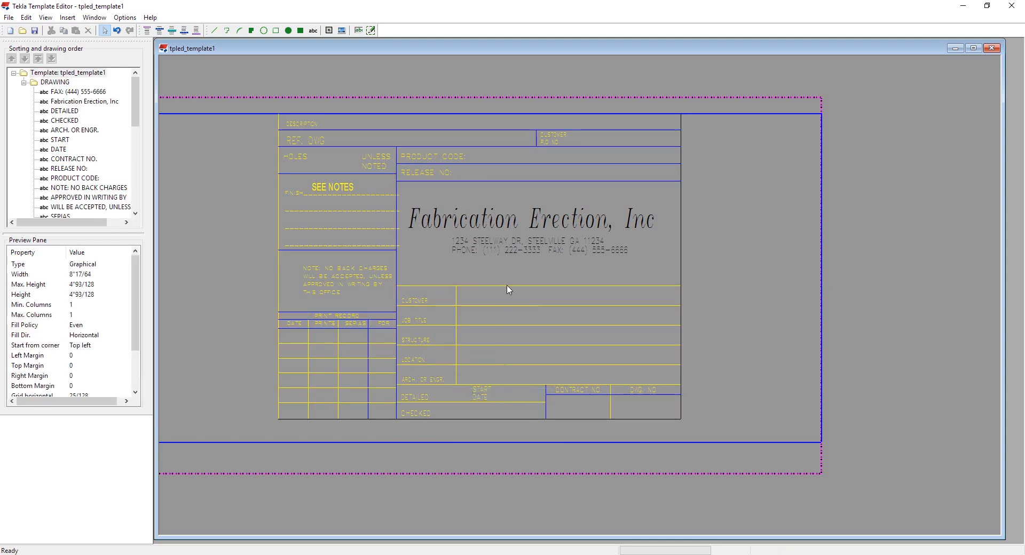
{"action": "left_click", "coordinate": [509, 287]}
{"action": "left_click", "coordinate": [487, 276]}
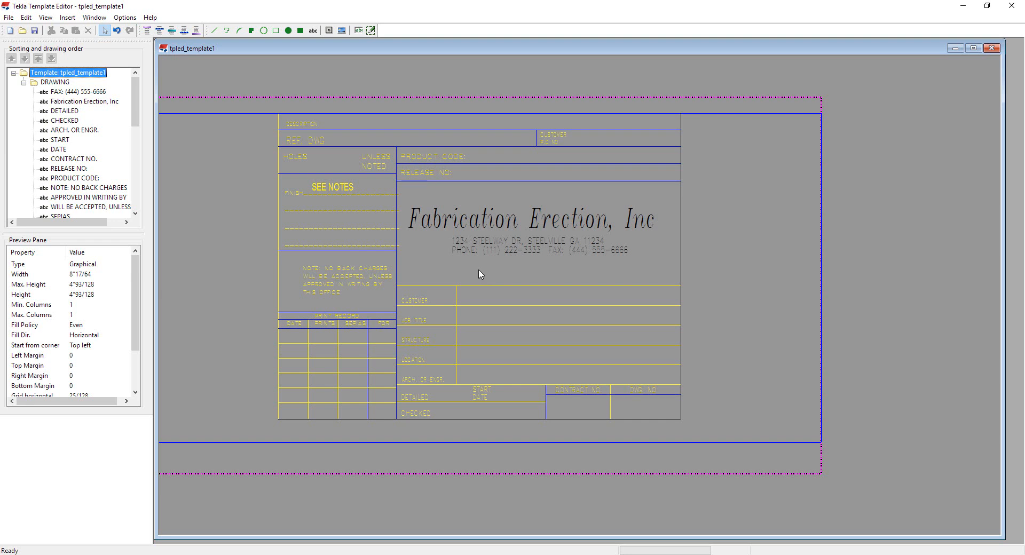
Step: Crop the DRAWING row to its component height
{"action": "scroll", "coordinate": [463, 288], "scroll_direction": "down", "scroll_amount": 1}
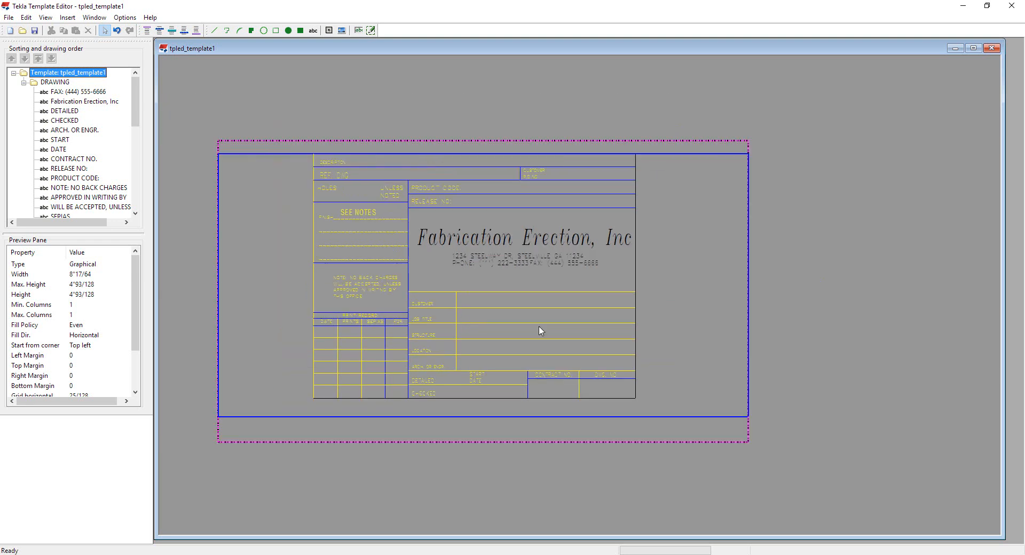
{"action": "left_click", "coordinate": [314, 418]}
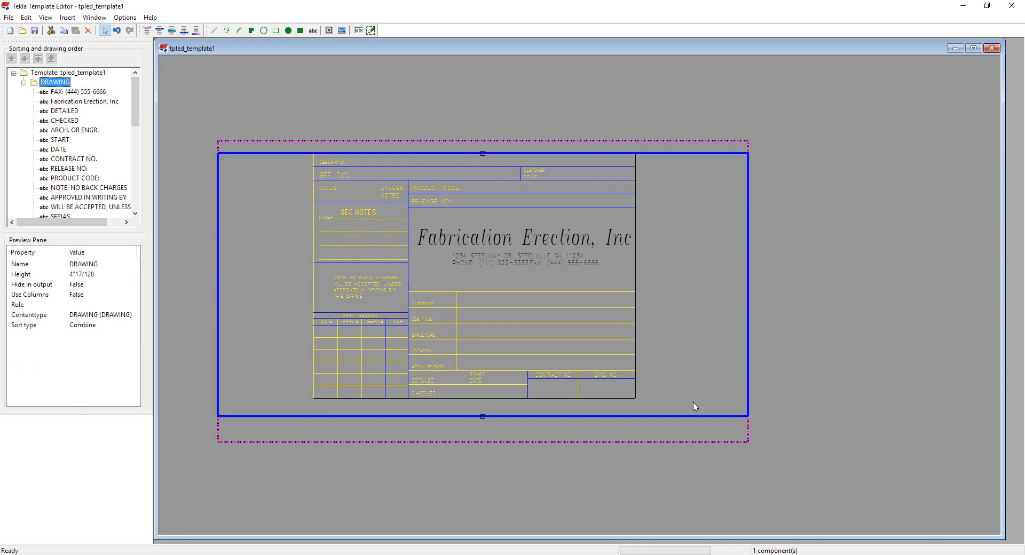
{"action": "right_click", "coordinate": [676, 416]}
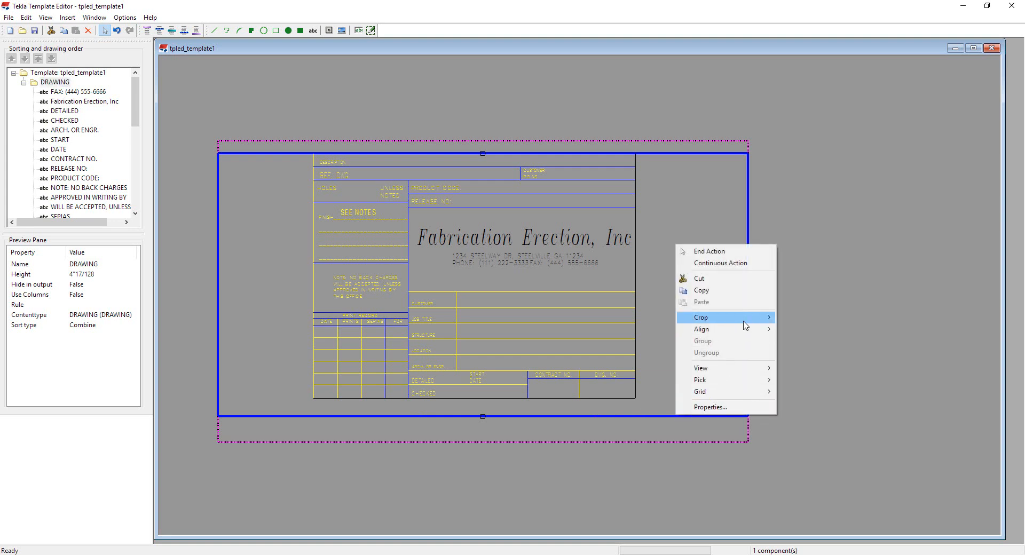
{"action": "mouse_move", "coordinate": [747, 323]}
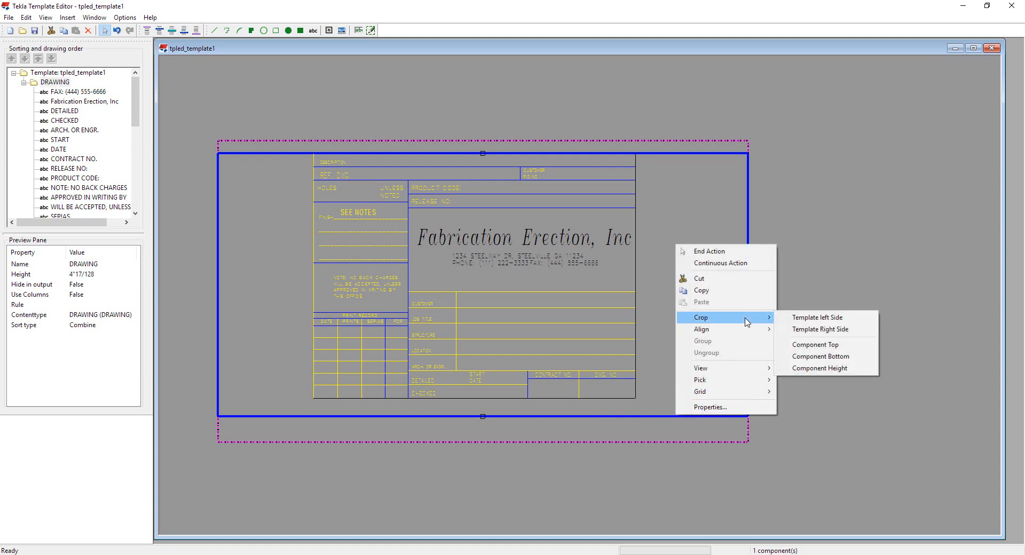
{"action": "left_click", "coordinate": [815, 369]}
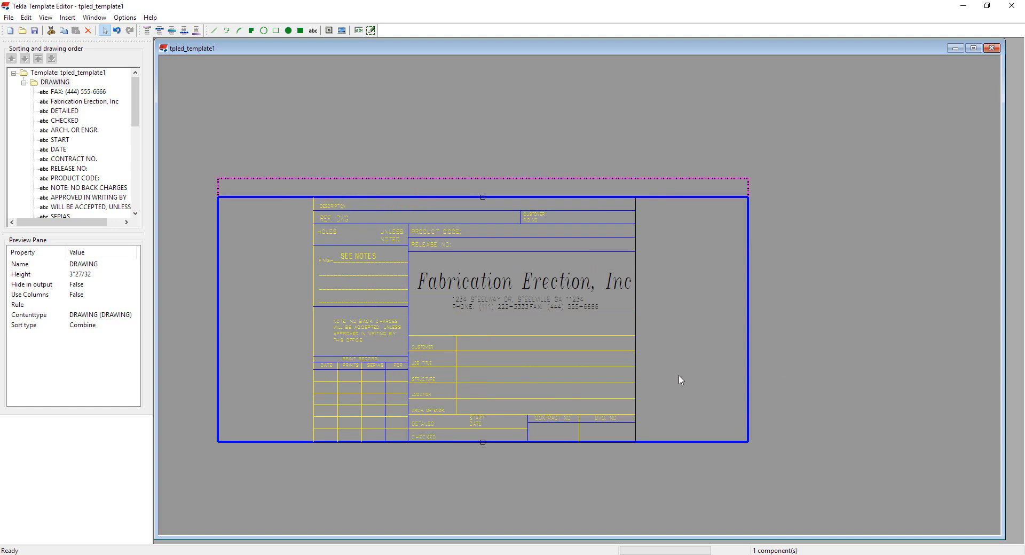
Step: Crop the template's left and right sides to the DRAWING row's contents
{"action": "right_click", "coordinate": [673, 213]}
{"action": "mouse_move", "coordinate": [725, 286]}
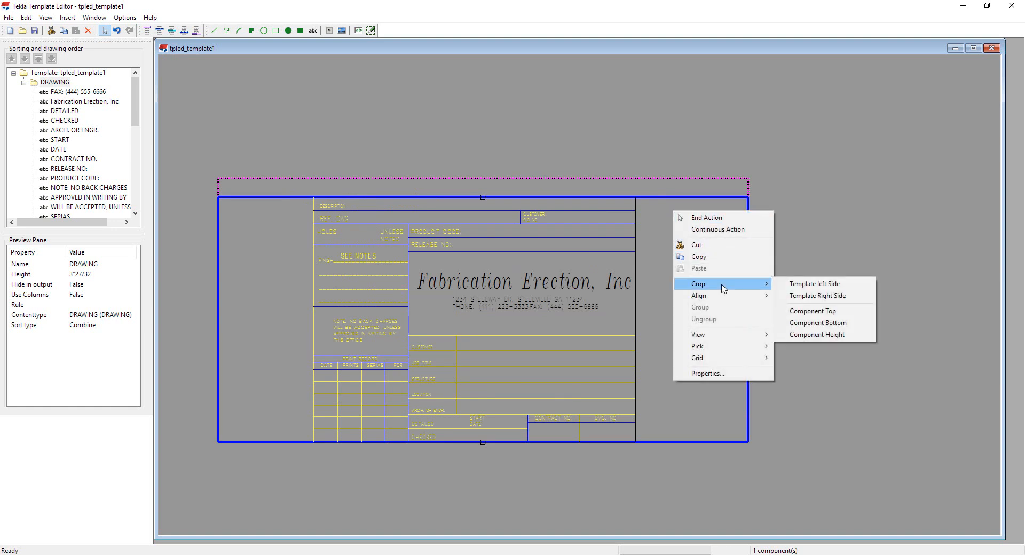
{"action": "left_click", "coordinate": [800, 286]}
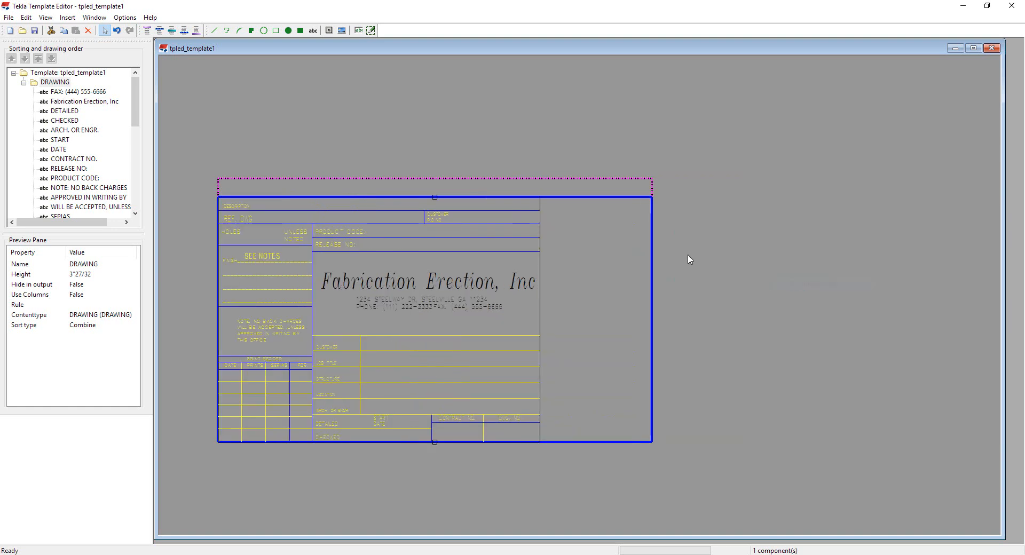
{"action": "right_click", "coordinate": [646, 256]}
{"action": "mouse_move", "coordinate": [705, 331]}
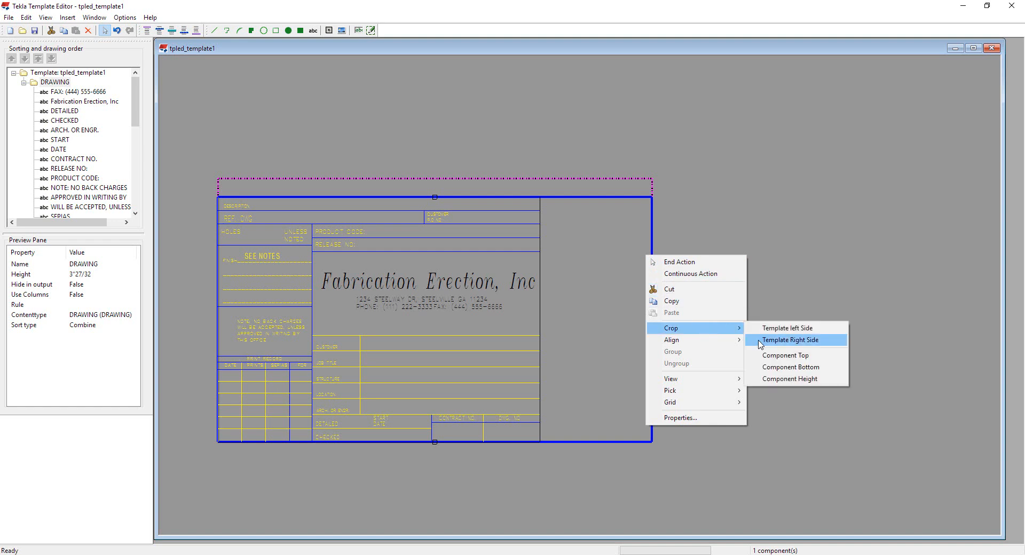
{"action": "left_click", "coordinate": [789, 341]}
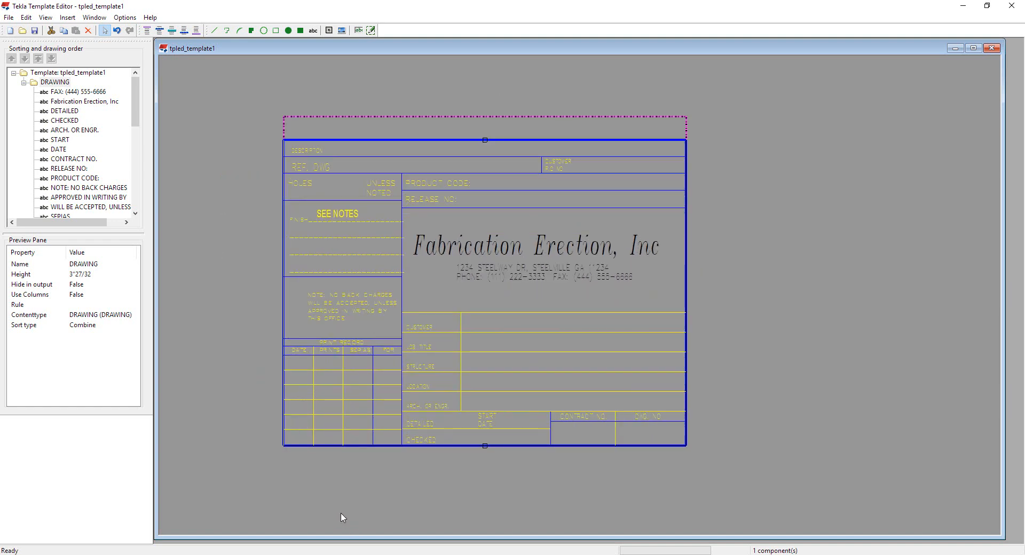
{"action": "scroll", "coordinate": [606, 447], "scroll_direction": "up", "scroll_amount": 3}
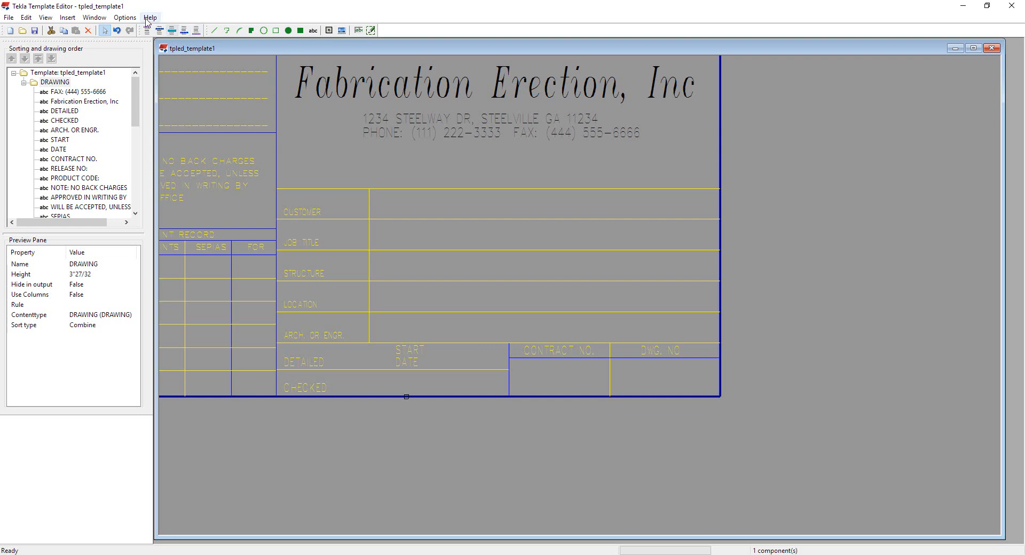
{"action": "left_click", "coordinate": [124, 18]}
{"action": "mouse_move", "coordinate": [138, 41]}
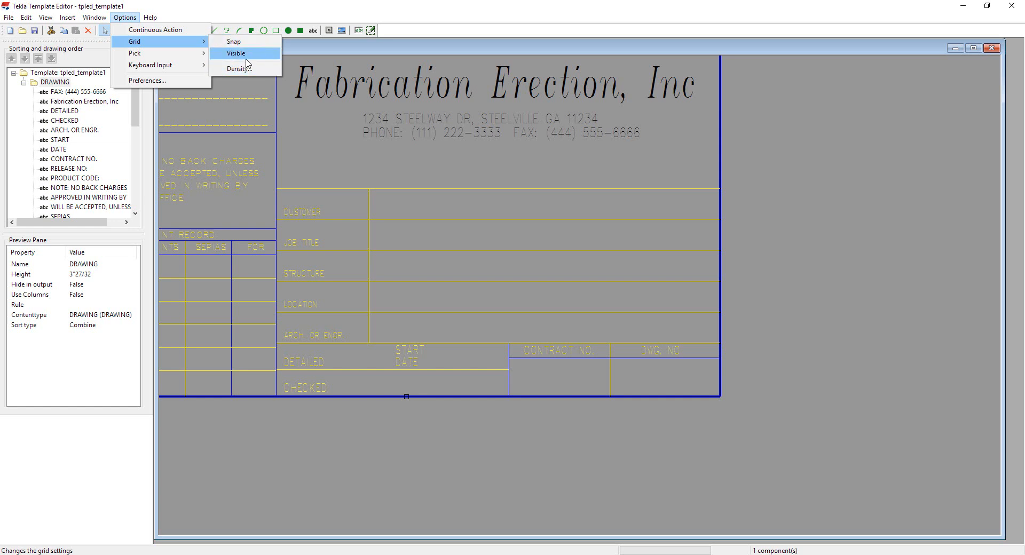
{"action": "left_click", "coordinate": [552, 213]}
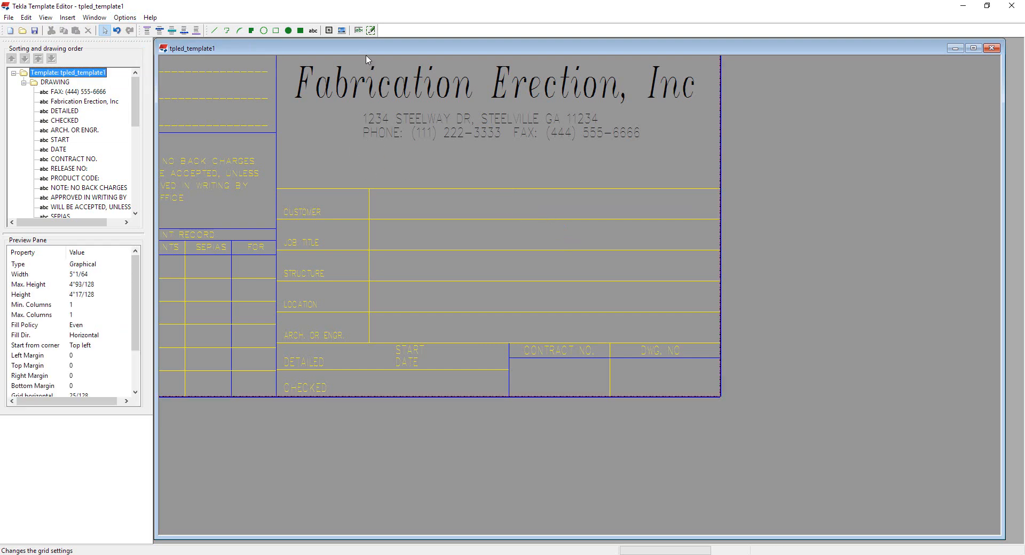
Step: Insert a value field showing the drawing TITLE attribute inside the DWG. NO cell
{"action": "left_click", "coordinate": [358, 31]}
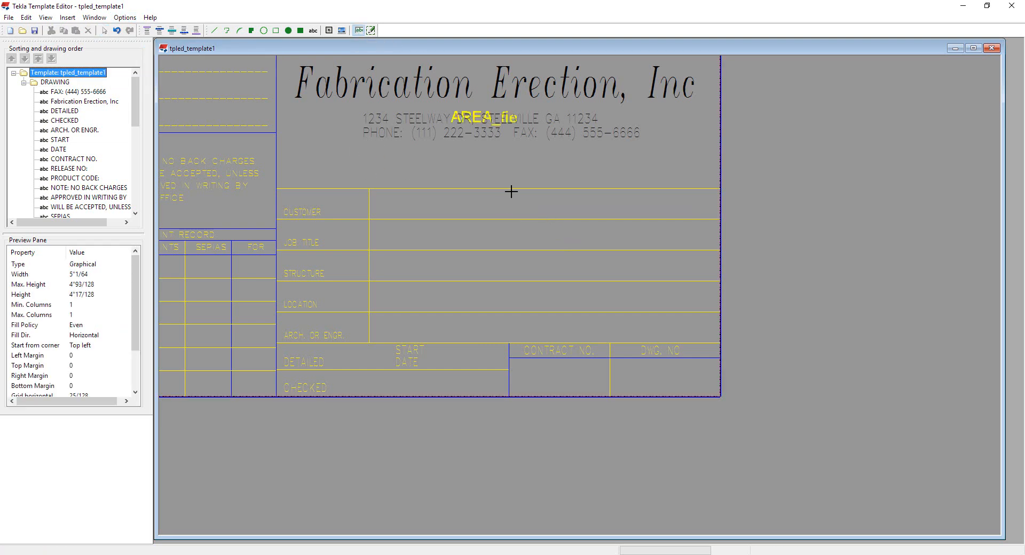
{"action": "scroll", "coordinate": [625, 369], "scroll_direction": "up", "scroll_amount": 2}
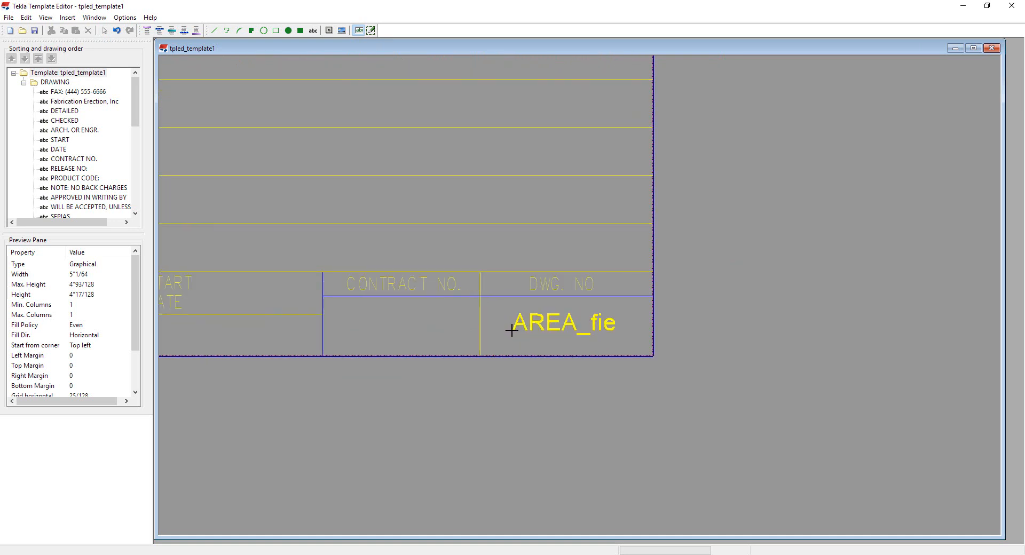
{"action": "left_click", "coordinate": [511, 331]}
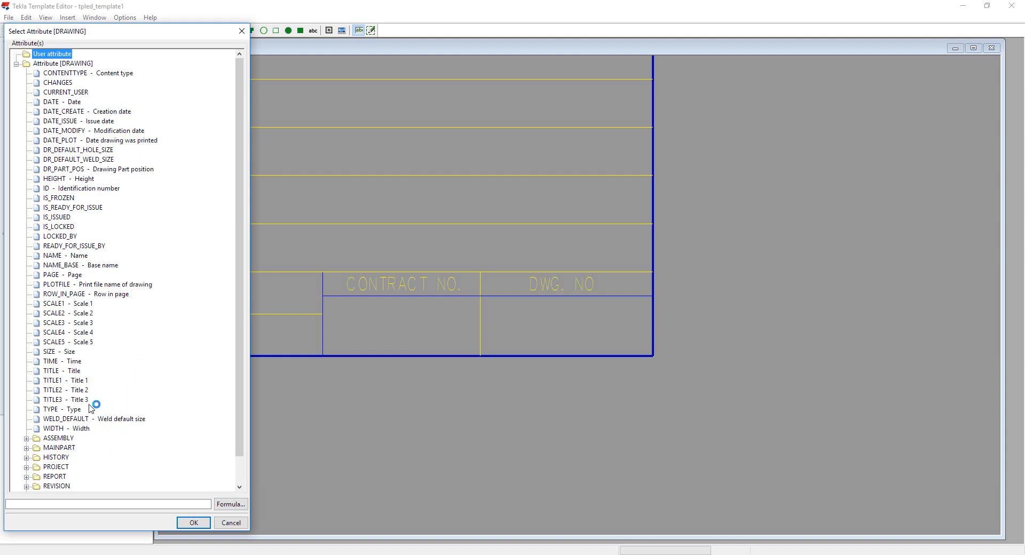
{"action": "left_click", "coordinate": [75, 372]}
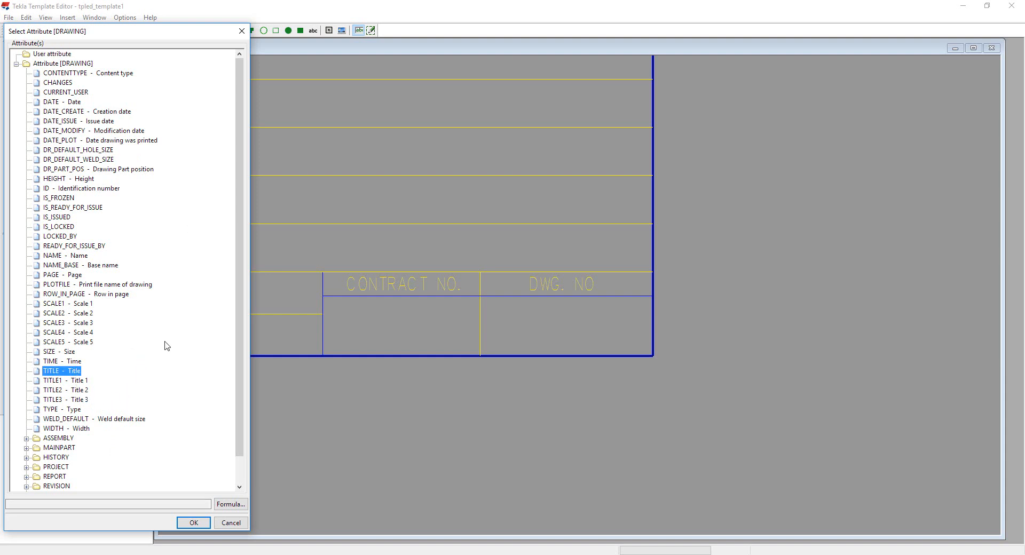
{"action": "left_click", "coordinate": [193, 523]}
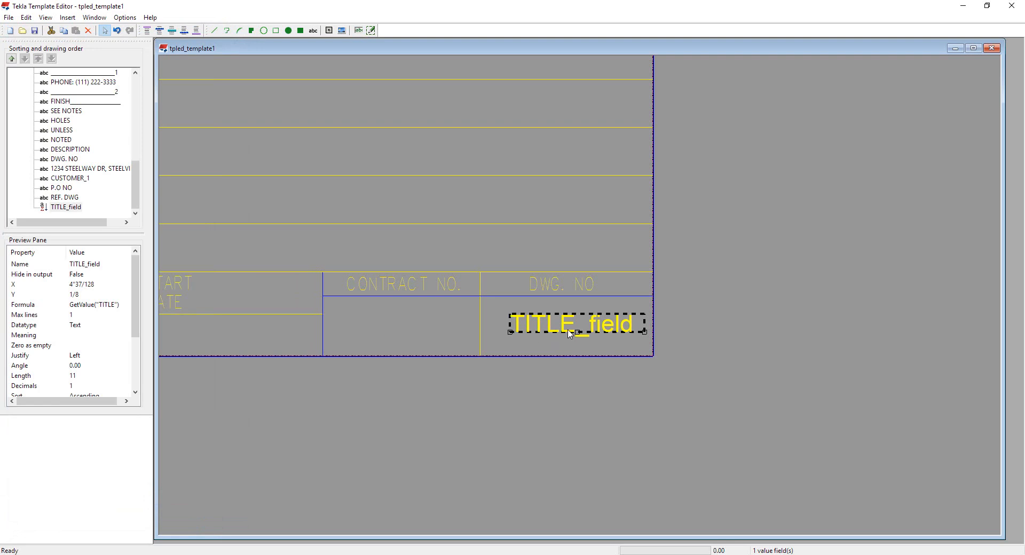
Step: Nudge the TITLE field within the DWG. NO cell and set its justification to Center
{"action": "left_click_drag", "start_coordinate": [573, 335], "coordinate": [568, 337]}
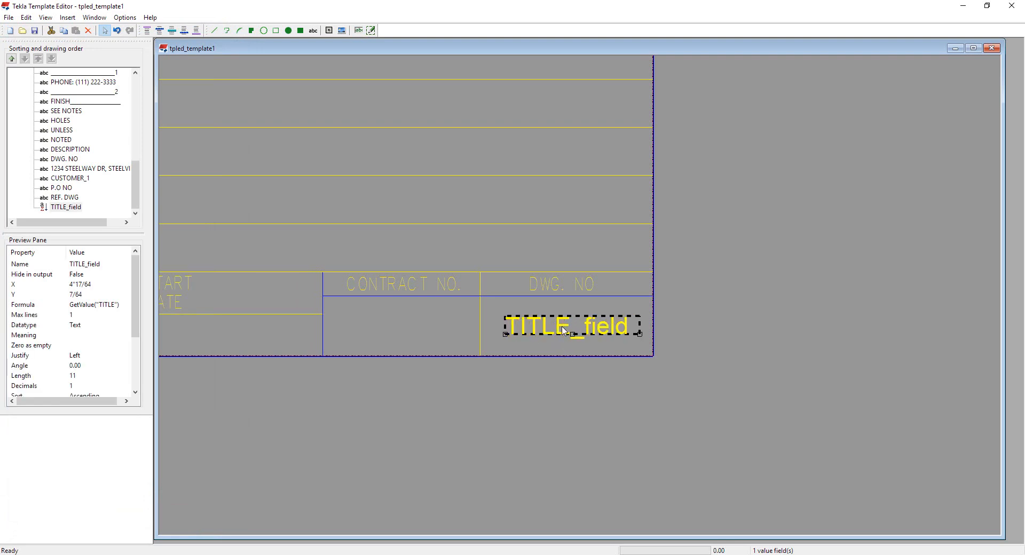
{"action": "double_click", "coordinate": [565, 330]}
{"action": "double_click", "coordinate": [789, 341]}
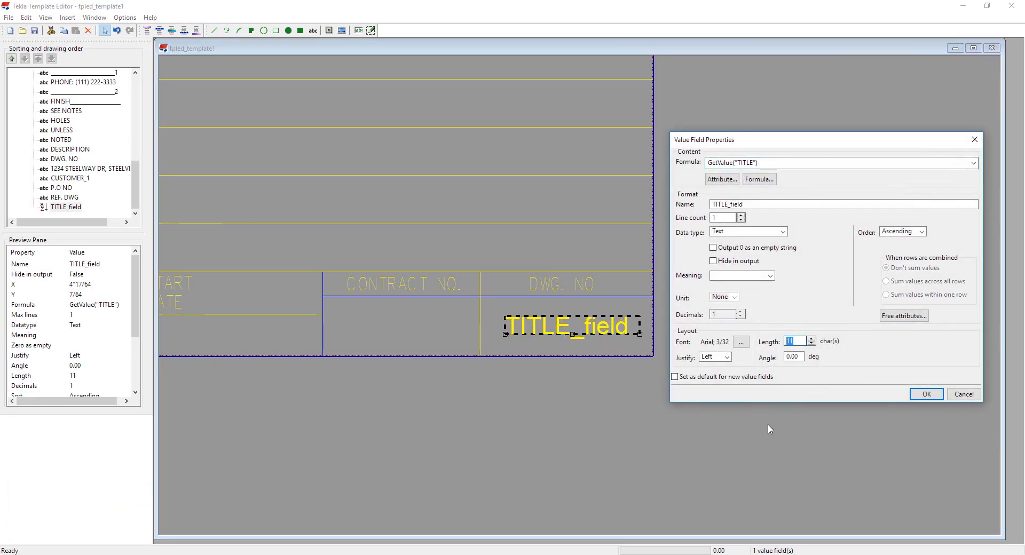
{"action": "left_click", "coordinate": [727, 357]}
{"action": "left_click", "coordinate": [715, 376]}
{"action": "left_click", "coordinate": [920, 395]}
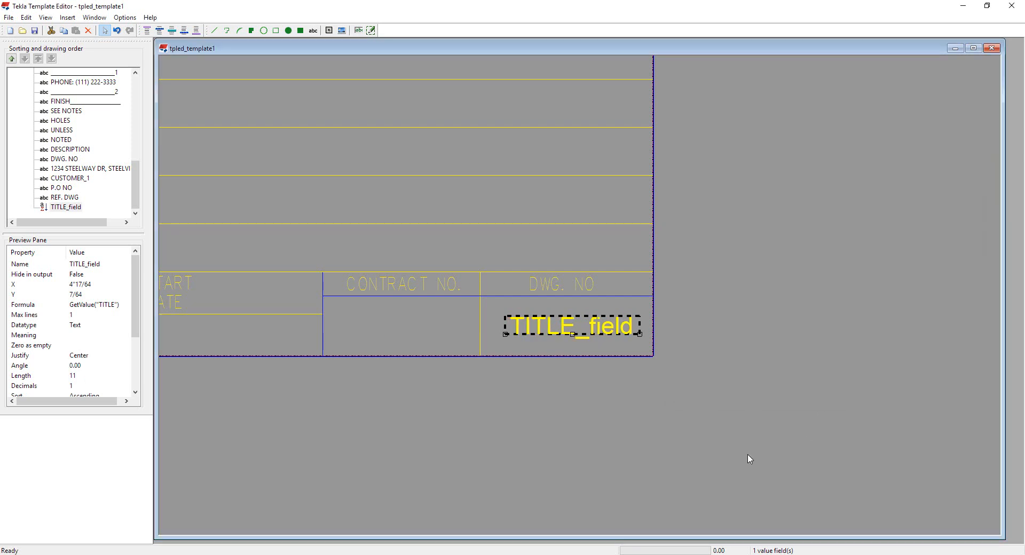
Step: Insert a value field in the CONTRACT NO. cell showing the PROJECT NUMBER attribute
{"action": "left_click", "coordinate": [358, 31]}
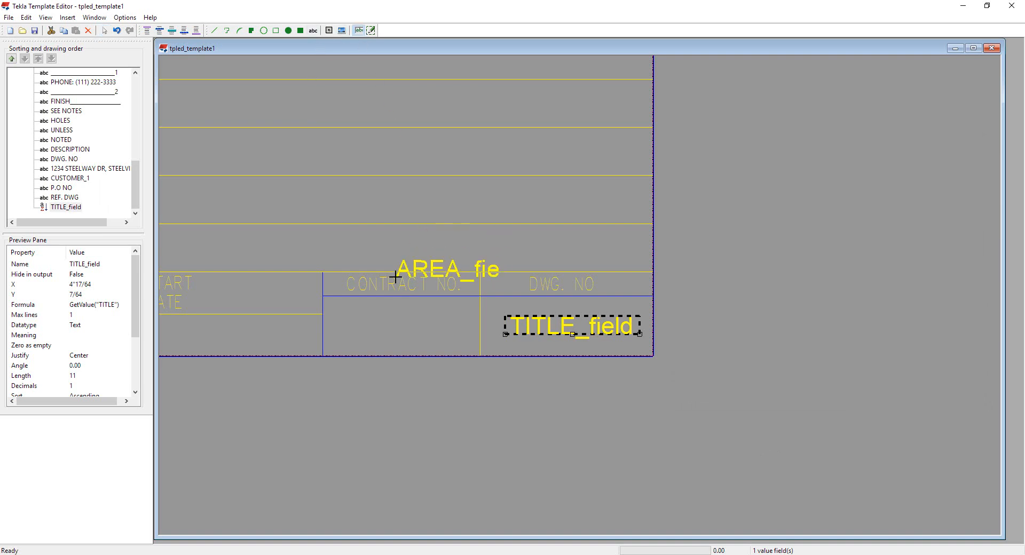
{"action": "left_click", "coordinate": [341, 334]}
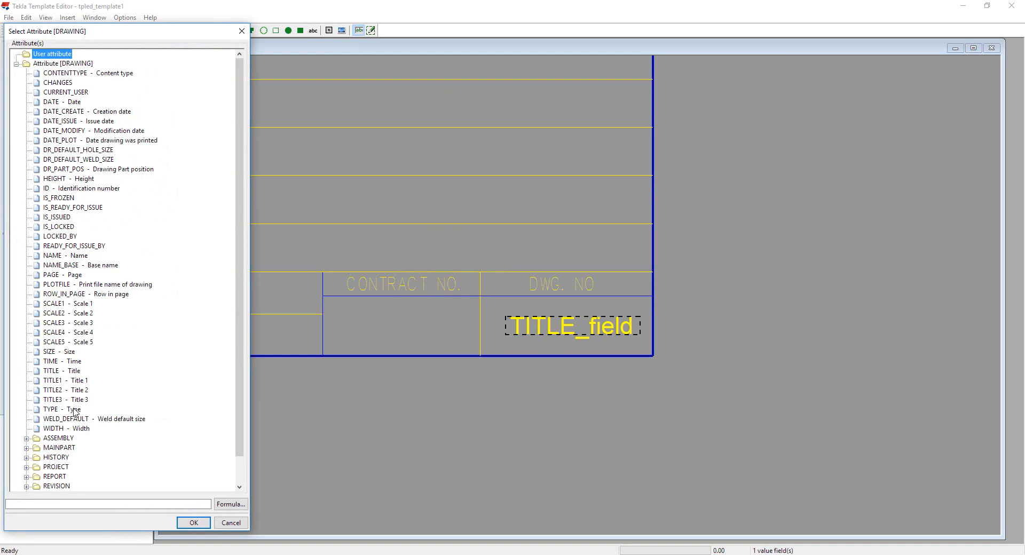
{"action": "scroll", "coordinate": [99, 409], "scroll_direction": "down", "scroll_amount": 1}
{"action": "left_click", "coordinate": [56, 438]}
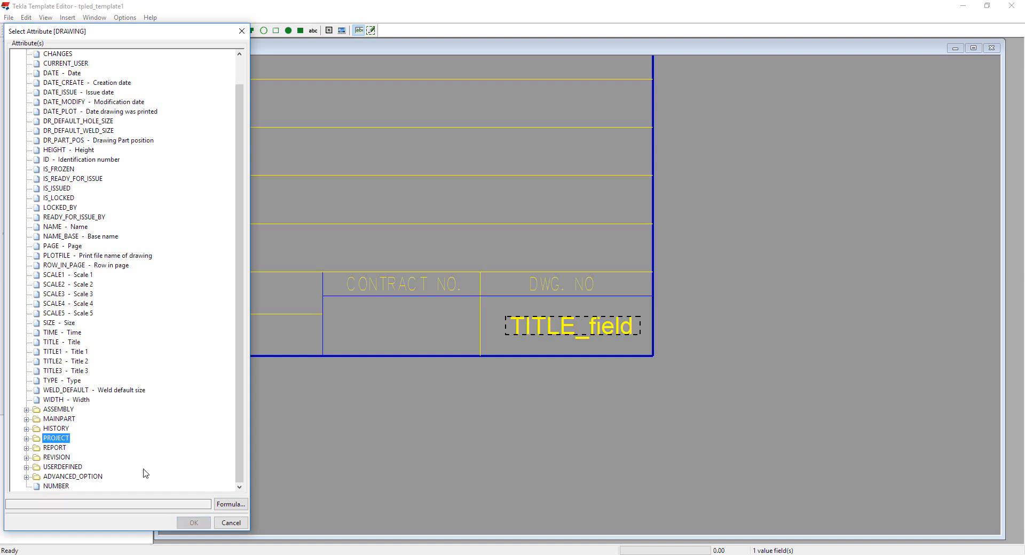
{"action": "double_click", "coordinate": [56, 439]}
{"action": "scroll", "coordinate": [138, 446], "scroll_direction": "down", "scroll_amount": 4}
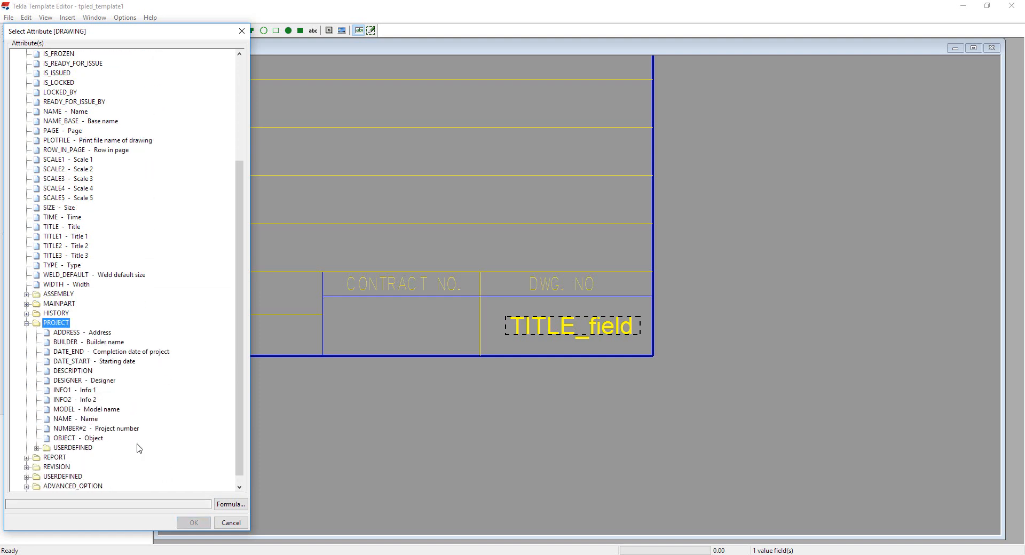
{"action": "scroll", "coordinate": [138, 449], "scroll_direction": "down", "scroll_amount": 1}
{"action": "left_click", "coordinate": [87, 421]}
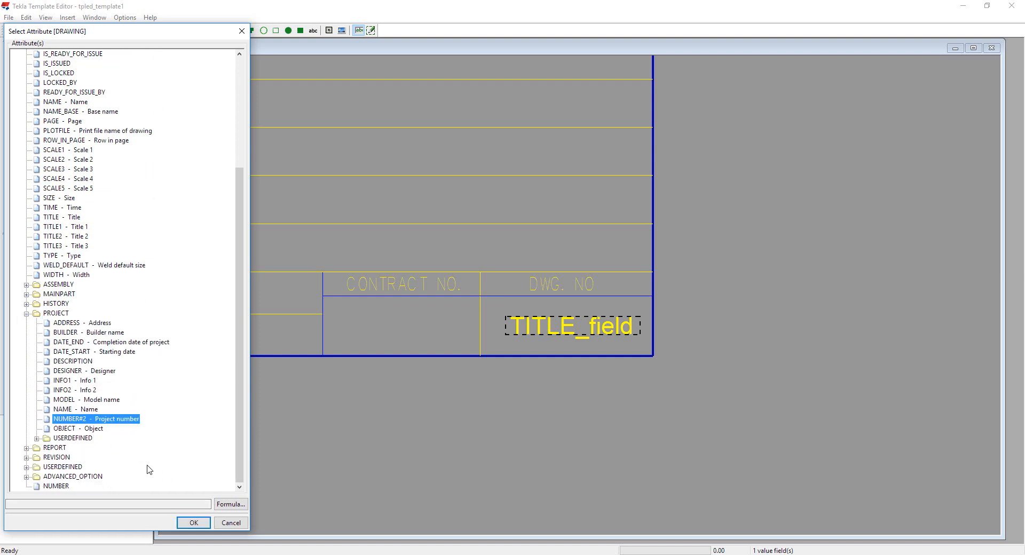
{"action": "left_click", "coordinate": [193, 522]}
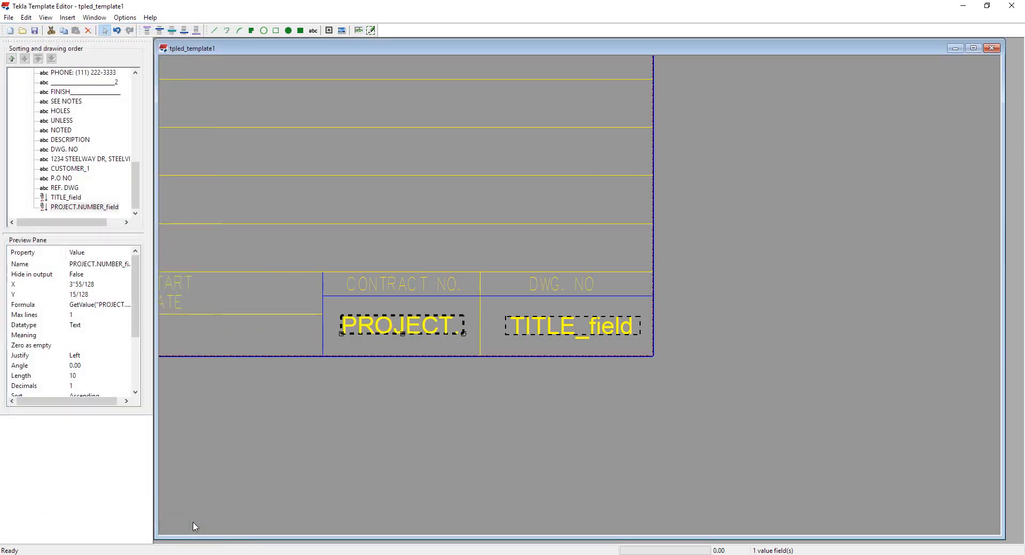
Step: Start a value field in the DETAILED cell and expand the USERDEFINED attribute folders
{"action": "middle_click_drag", "start_coordinate": [351, 391], "coordinate": [665, 396]}
{"action": "middle_click_drag", "start_coordinate": [389, 397], "coordinate": [419, 399]}
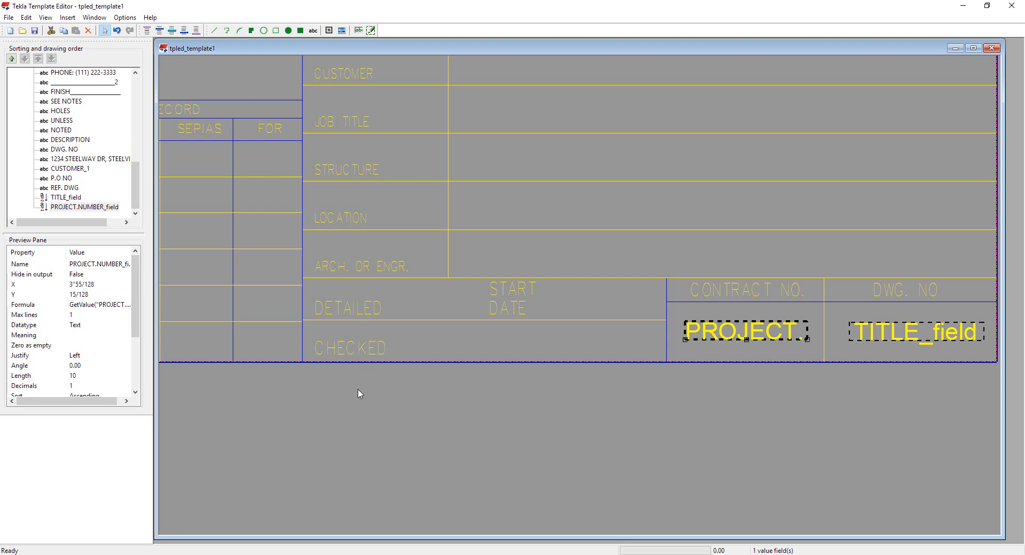
{"action": "left_click", "coordinate": [359, 30]}
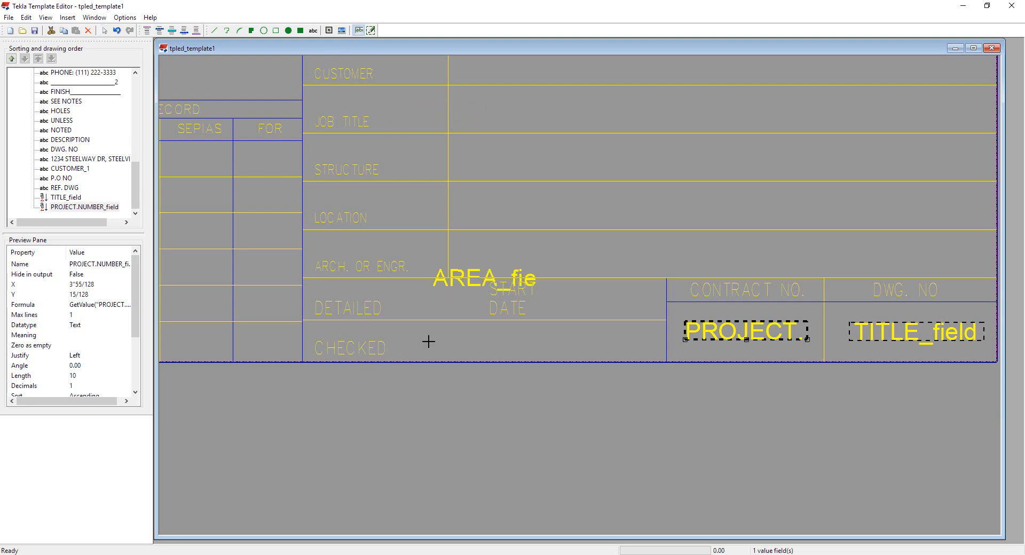
{"action": "left_click", "coordinate": [394, 309]}
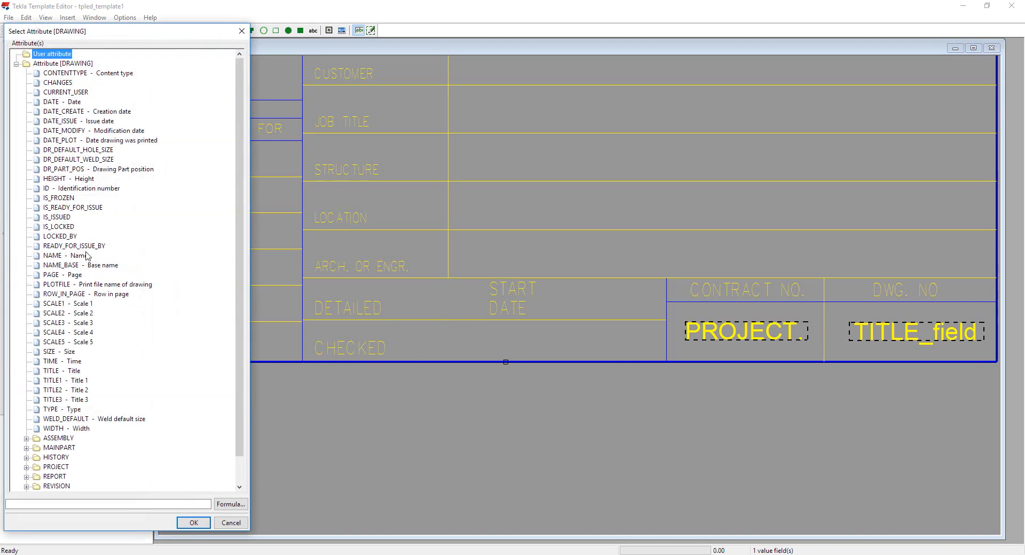
{"action": "scroll", "coordinate": [129, 350], "scroll_direction": "down", "scroll_amount": 1}
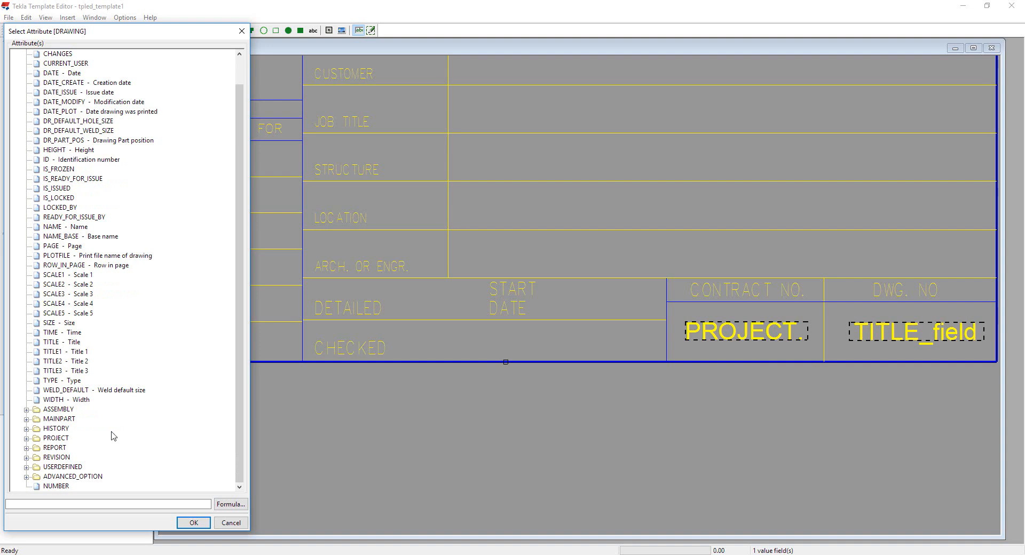
{"action": "left_click", "coordinate": [67, 468]}
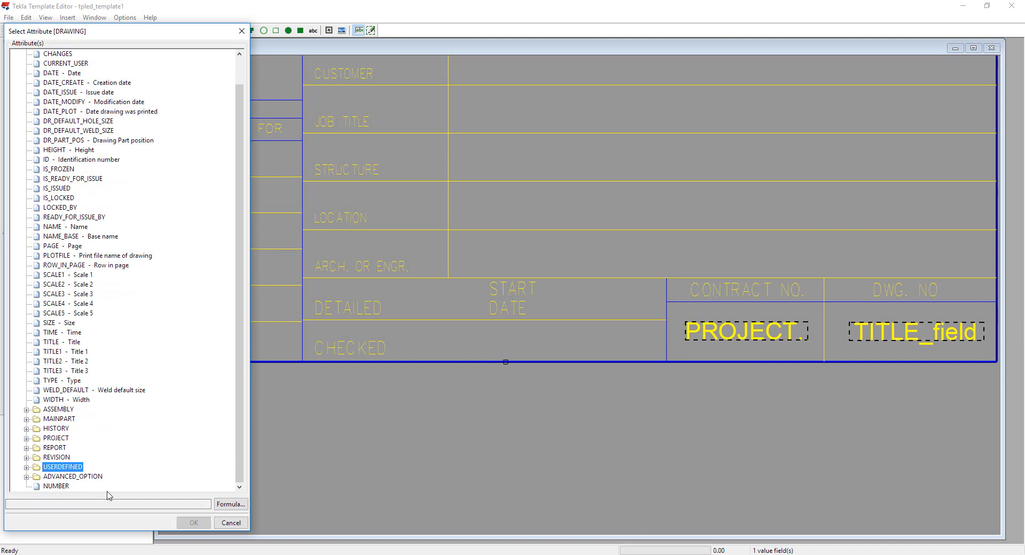
{"action": "double_click", "coordinate": [67, 469]}
{"action": "scroll", "coordinate": [159, 461], "scroll_direction": "down", "scroll_amount": 1}
{"action": "scroll", "coordinate": [160, 460], "scroll_direction": "down", "scroll_amount": 1}
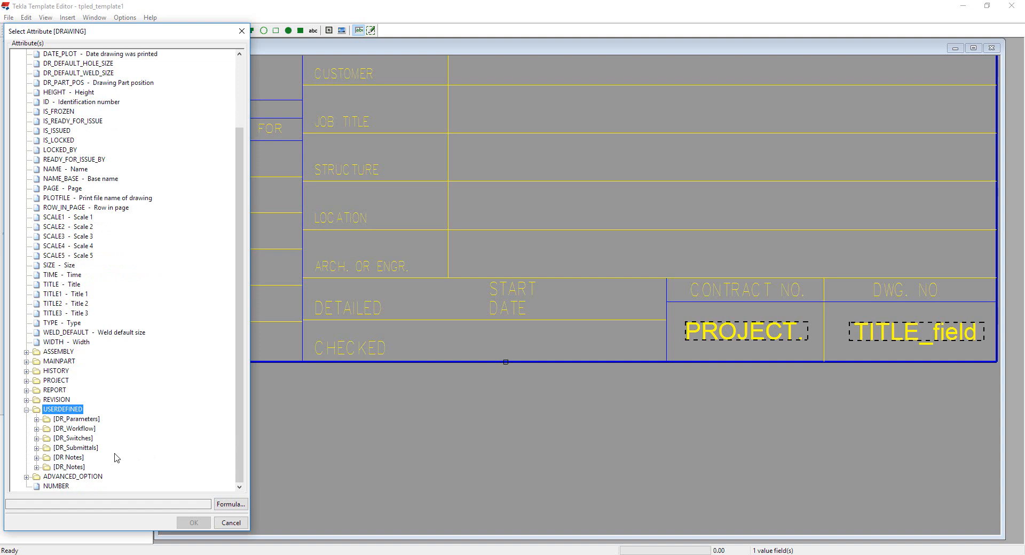
{"action": "left_click", "coordinate": [97, 420]}
{"action": "left_click", "coordinate": [87, 431]}
{"action": "left_click", "coordinate": [80, 442]}
{"action": "left_click", "coordinate": [80, 449]}
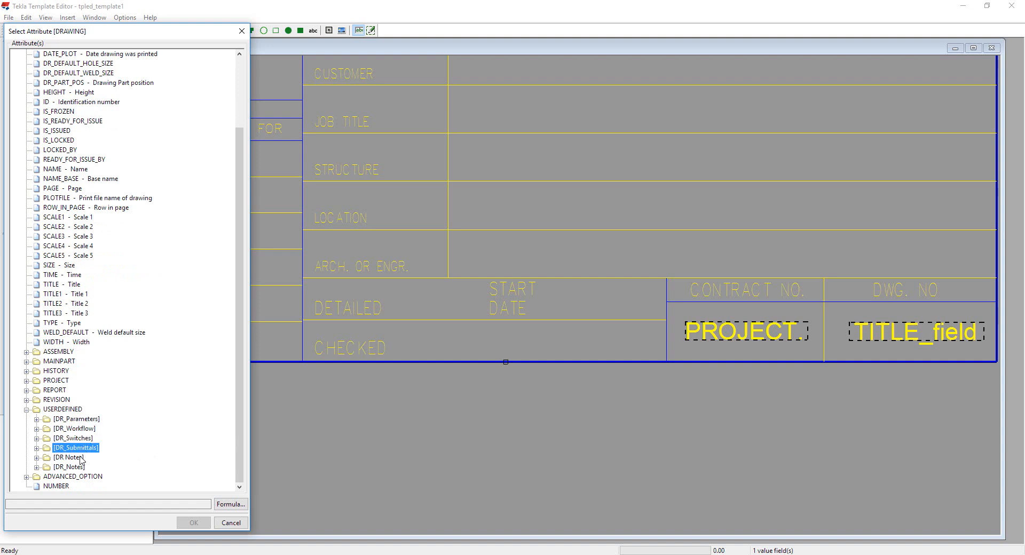
{"action": "left_click", "coordinate": [80, 459]}
{"action": "left_click", "coordinate": [80, 468]}
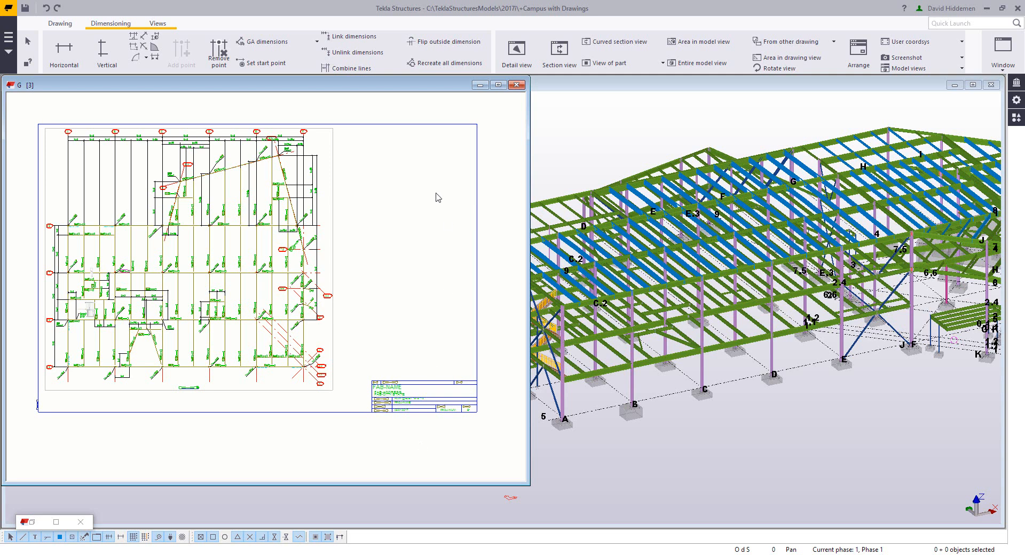
Step: Examine the drawing's user-defined attribute tabs in Tekla Structures to find the matching workflow fields
{"action": "double_click", "coordinate": [417, 198]}
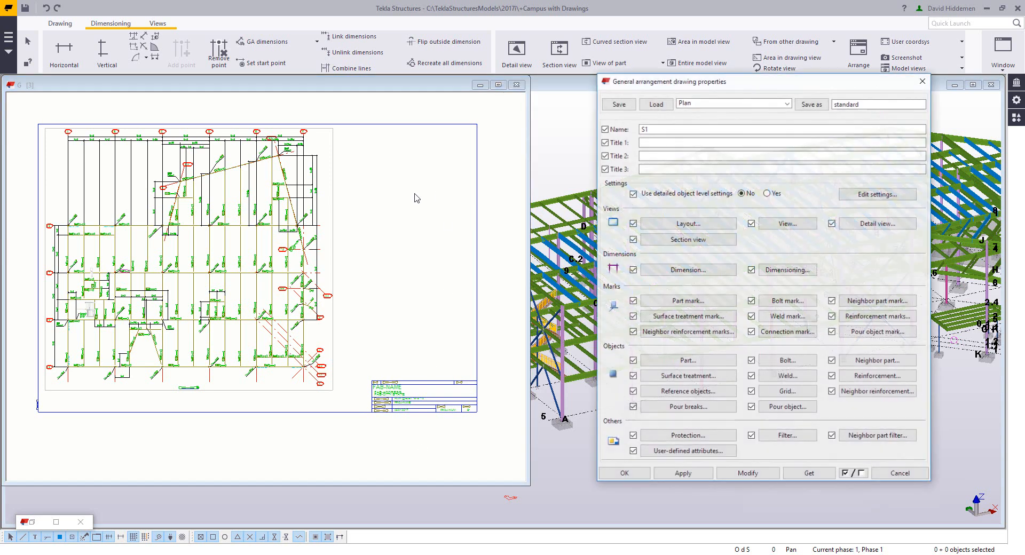
{"action": "left_click", "coordinate": [693, 453]}
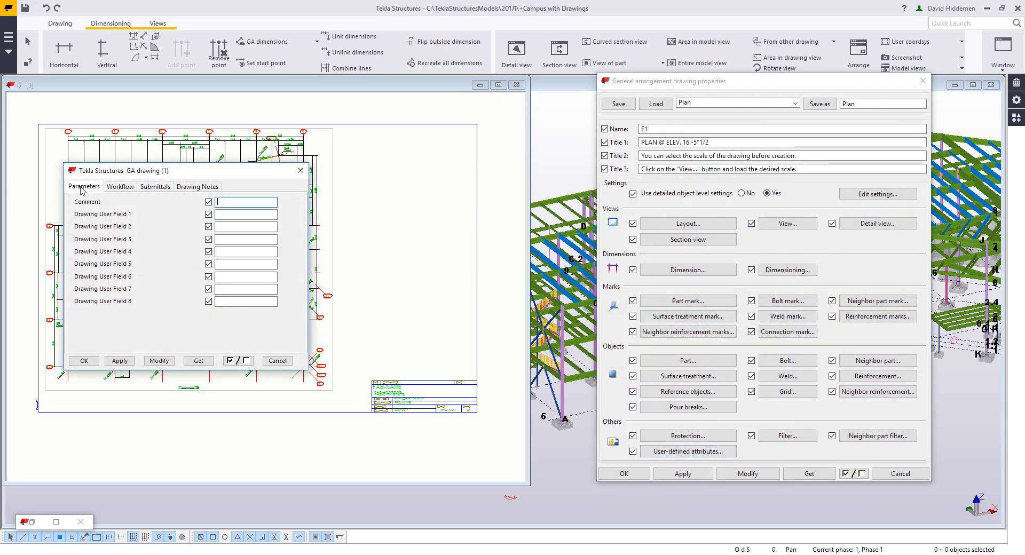
{"action": "left_click", "coordinate": [109, 188]}
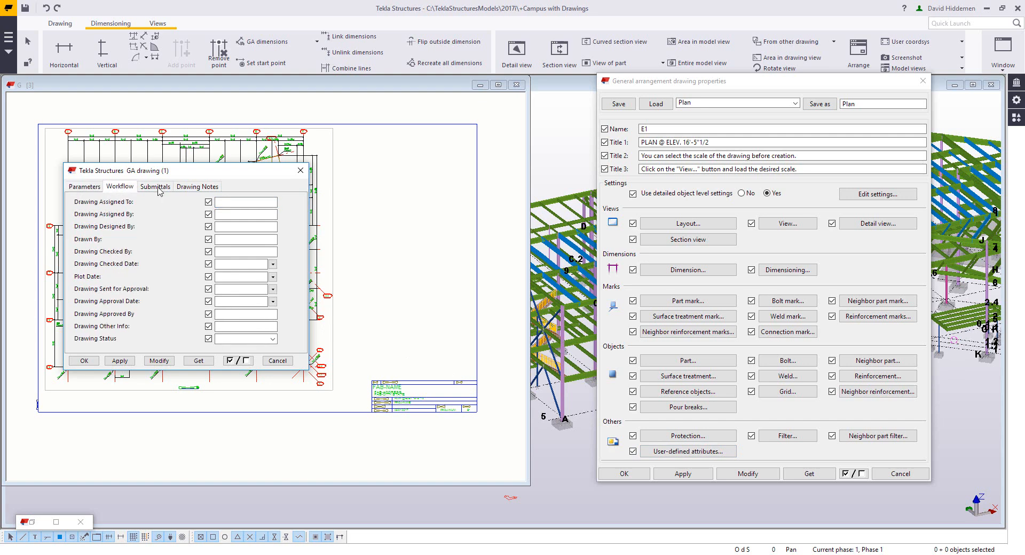
{"action": "left_click", "coordinate": [158, 188]}
{"action": "left_click", "coordinate": [197, 187]}
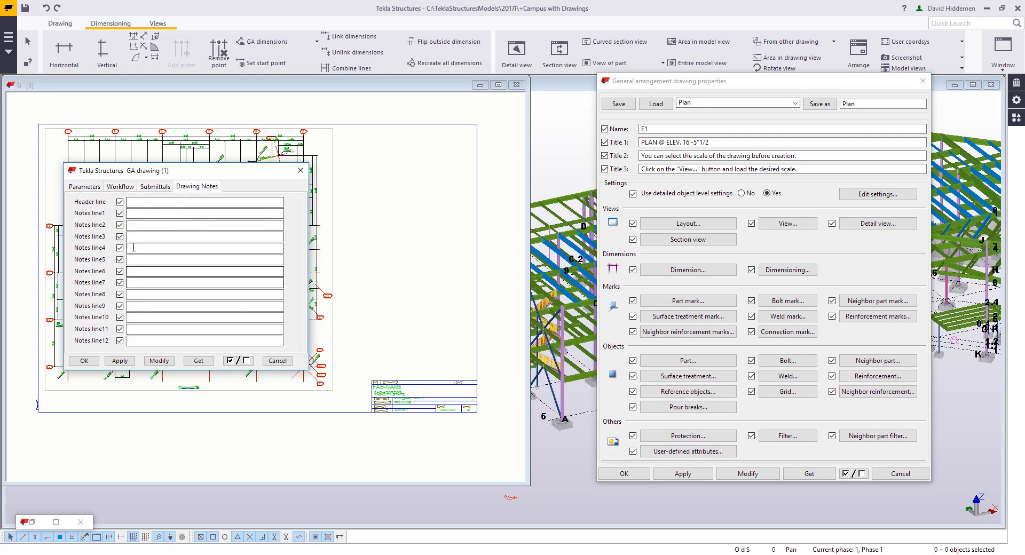
{"action": "left_click", "coordinate": [120, 187]}
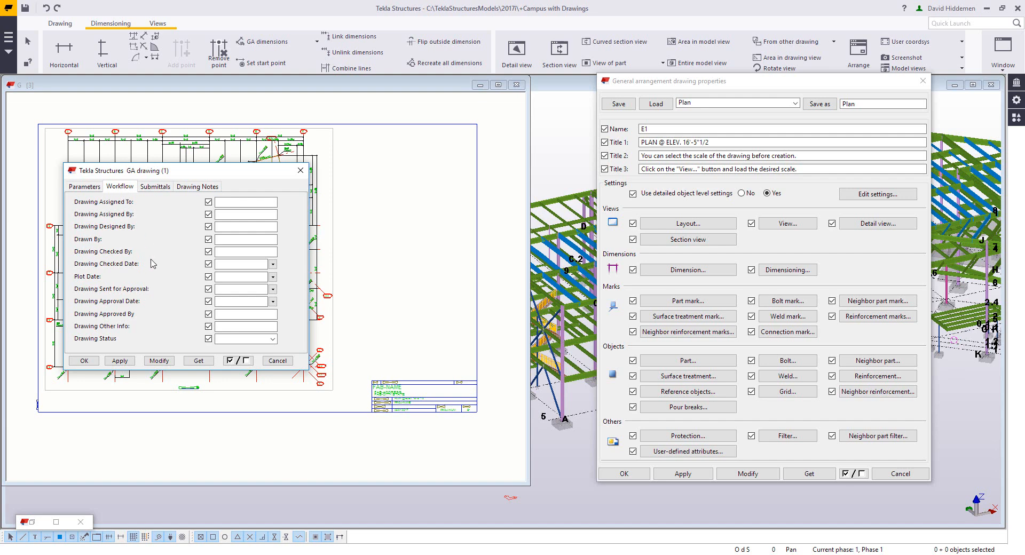
{"action": "key", "text": "Escape"}
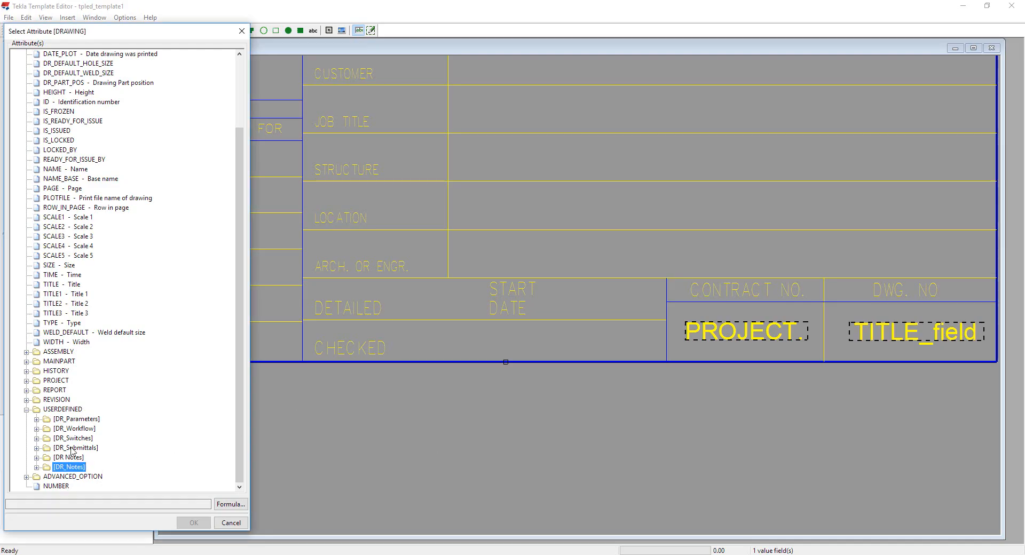
Step: Pick the DR_Workflow attribute DR_DRAWN_BY for the DETAILED cell's value field
{"action": "double_click", "coordinate": [74, 430]}
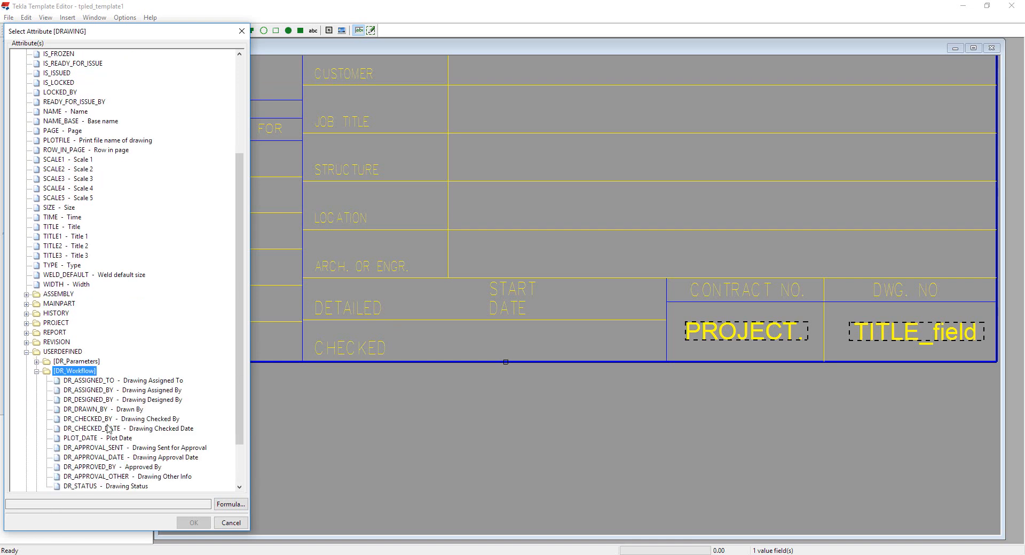
{"action": "left_click", "coordinate": [94, 410]}
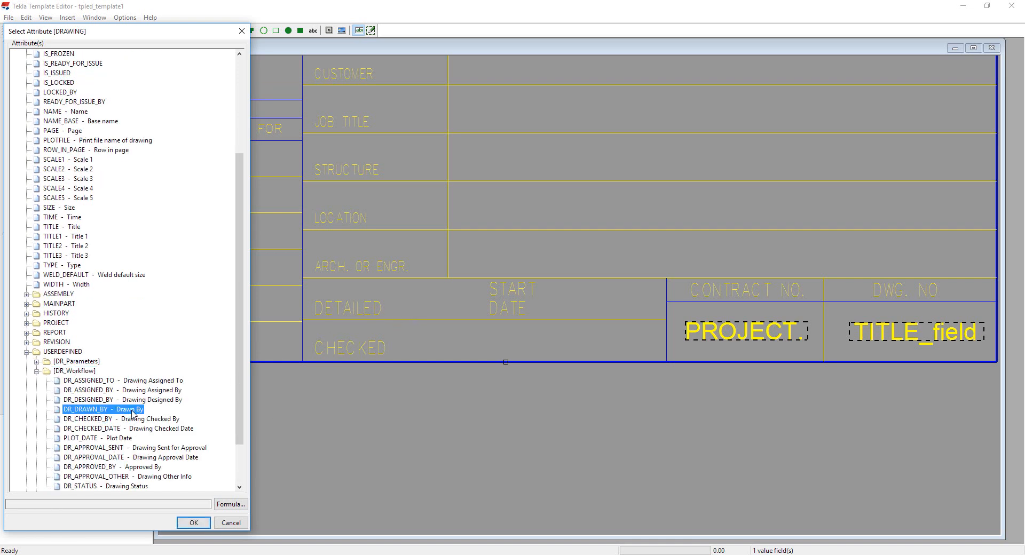
{"action": "double_click", "coordinate": [132, 413]}
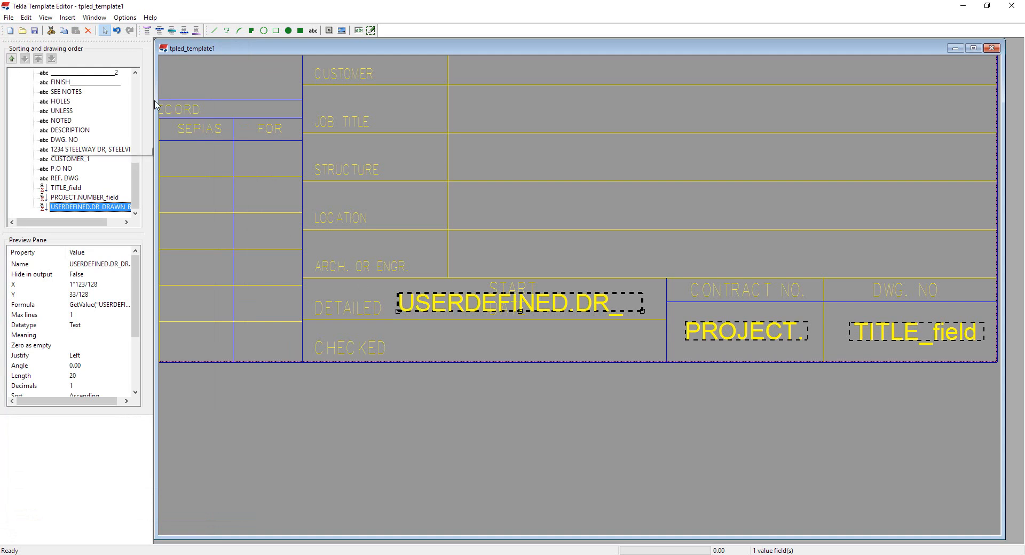
Step: Insert a value field in the CHECKED cell showing the USERDEFINED DR_CHECKED_BY attribute
{"action": "left_click", "coordinate": [359, 30]}
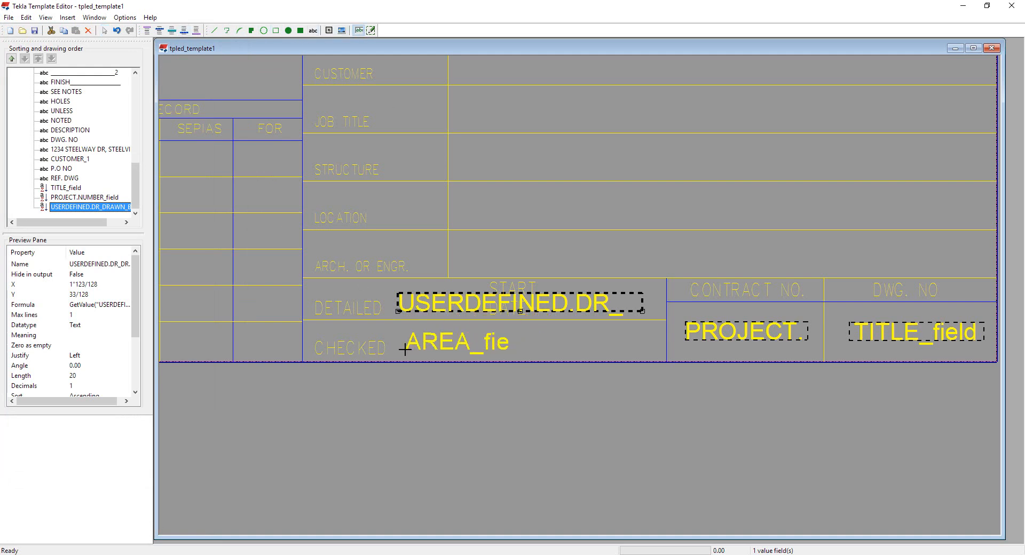
{"action": "left_click", "coordinate": [402, 353]}
{"action": "scroll", "coordinate": [111, 405], "scroll_direction": "down", "scroll_amount": 1}
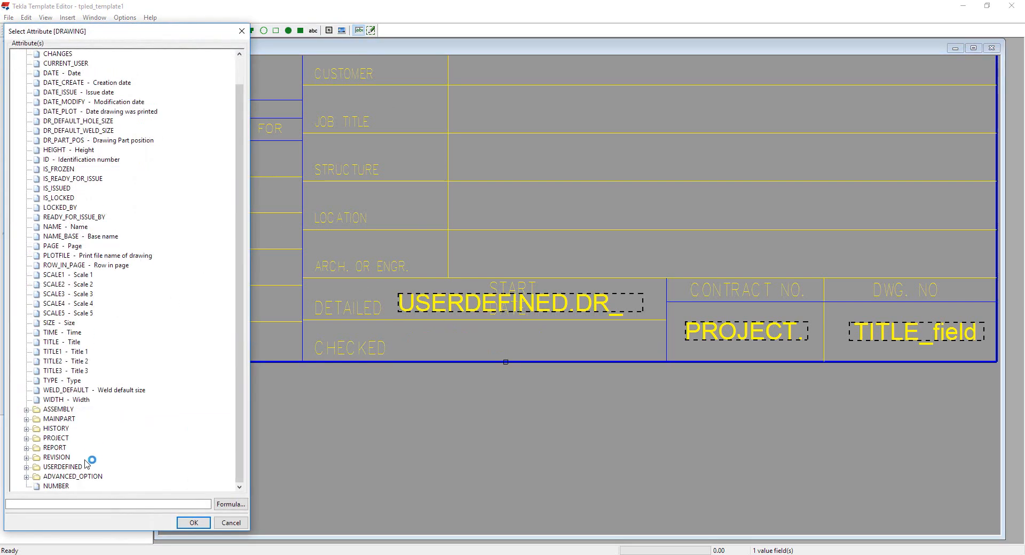
{"action": "double_click", "coordinate": [62, 467]}
{"action": "double_click", "coordinate": [74, 429]}
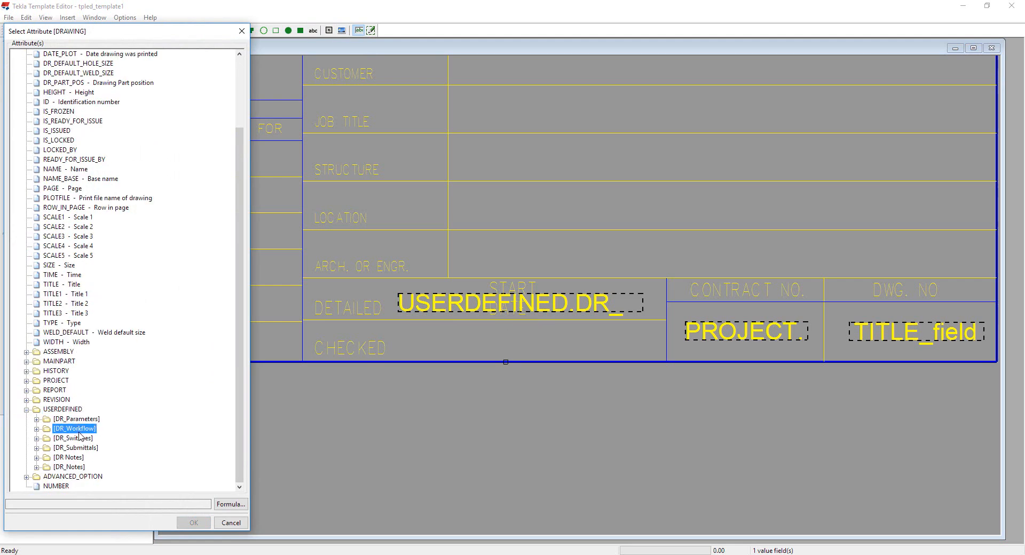
{"action": "double_click", "coordinate": [88, 420]}
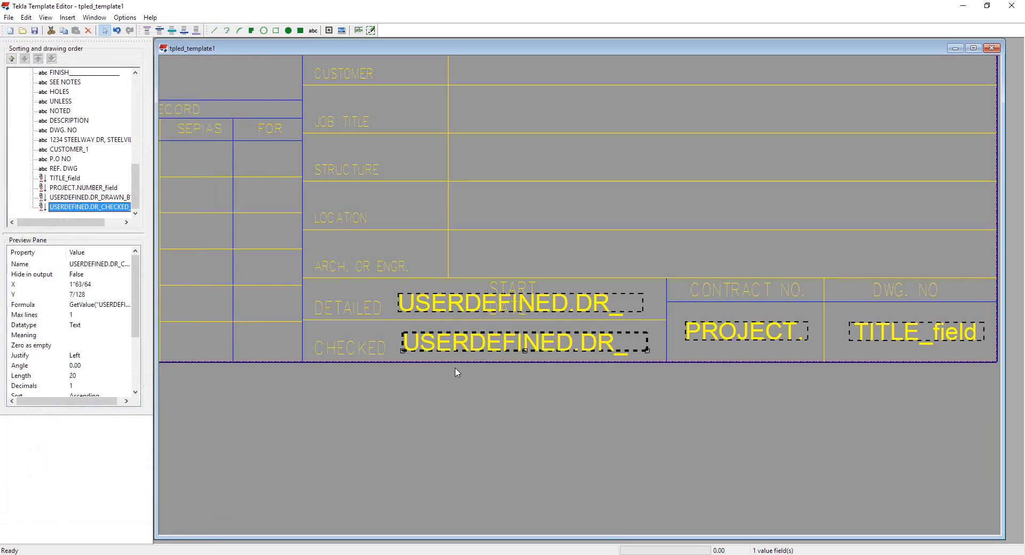
Step: Set the length of the DR_DRAWN_BY and DR_CHECKED_BY value fields to 3 characters
{"action": "double_click", "coordinate": [429, 308]}
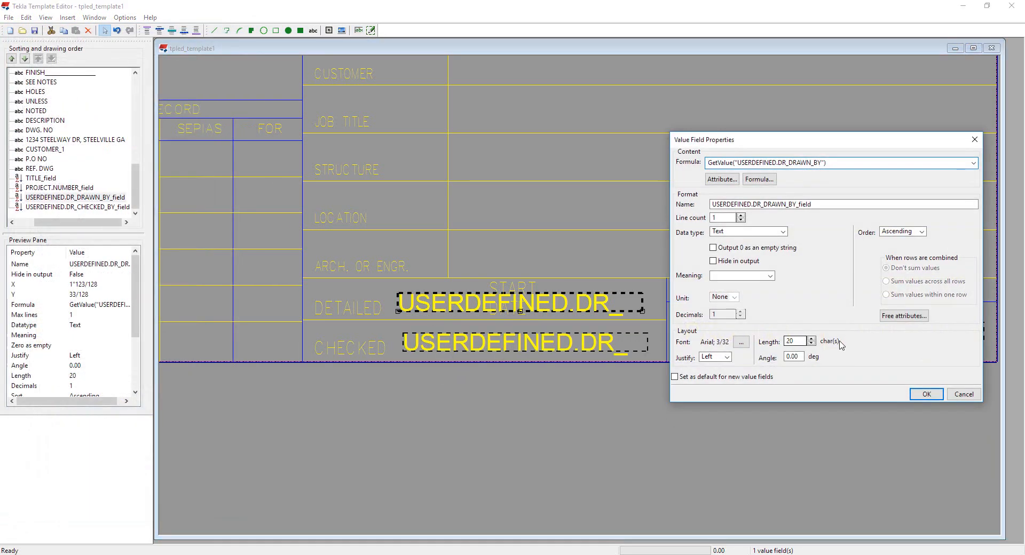
{"action": "left_click", "coordinate": [927, 394]}
{"action": "double_click", "coordinate": [518, 344]}
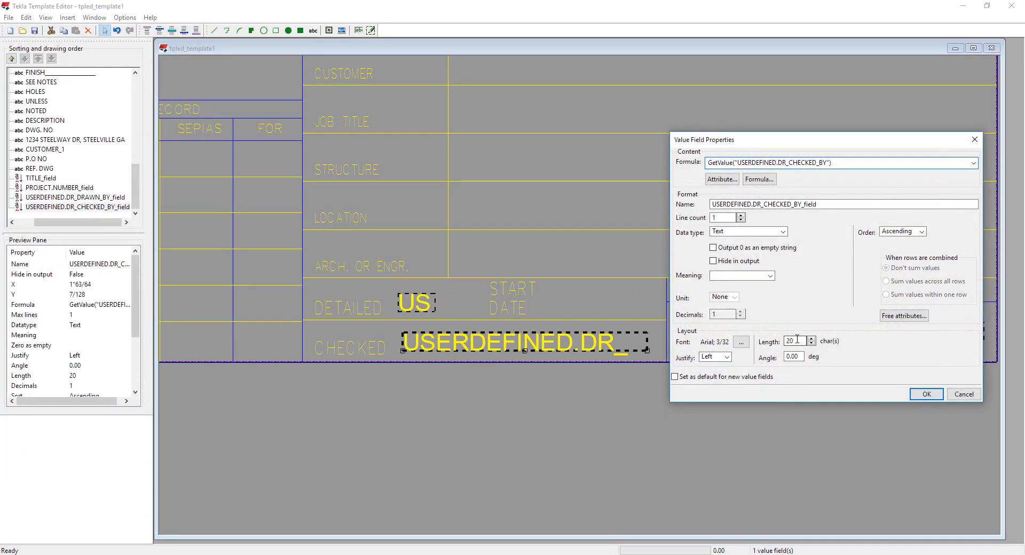
{"action": "left_click", "coordinate": [927, 394]}
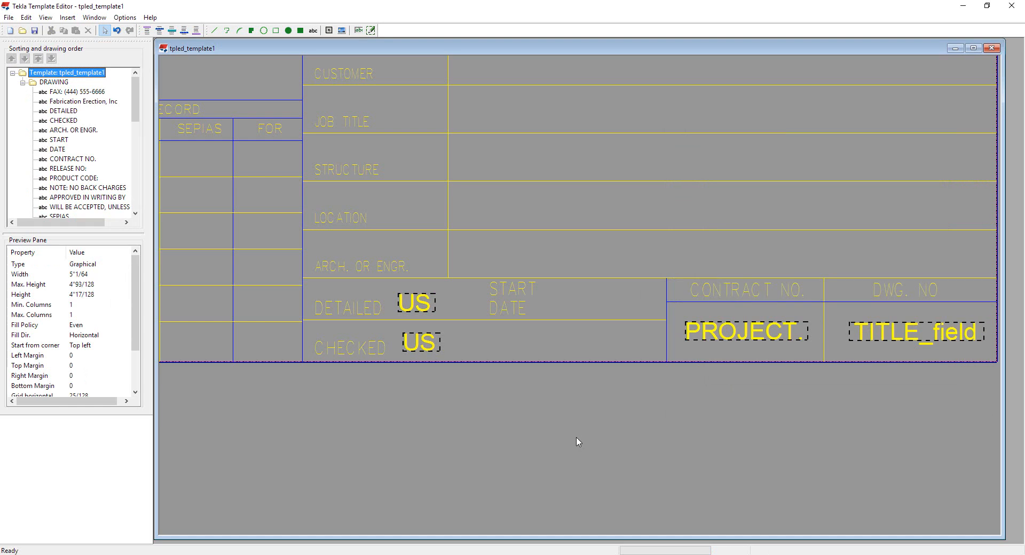
Step: Save the template as +Sample Template in the +Campus with Drawings model folder
{"action": "scroll", "coordinate": [575, 438], "scroll_direction": "down", "scroll_amount": 4}
{"action": "middle_click_drag", "start_coordinate": [757, 448], "coordinate": [714, 465]}
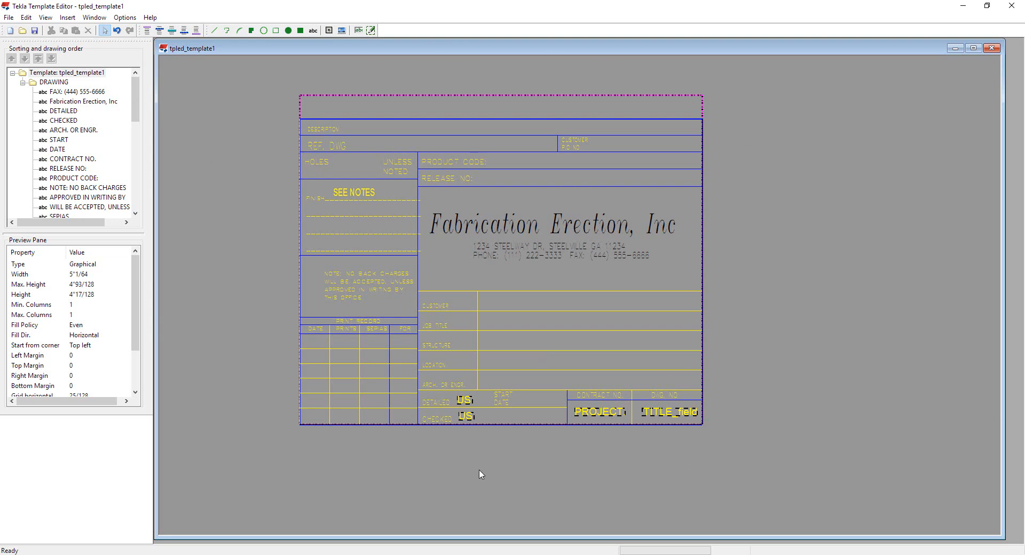
{"action": "left_click", "coordinate": [34, 31]}
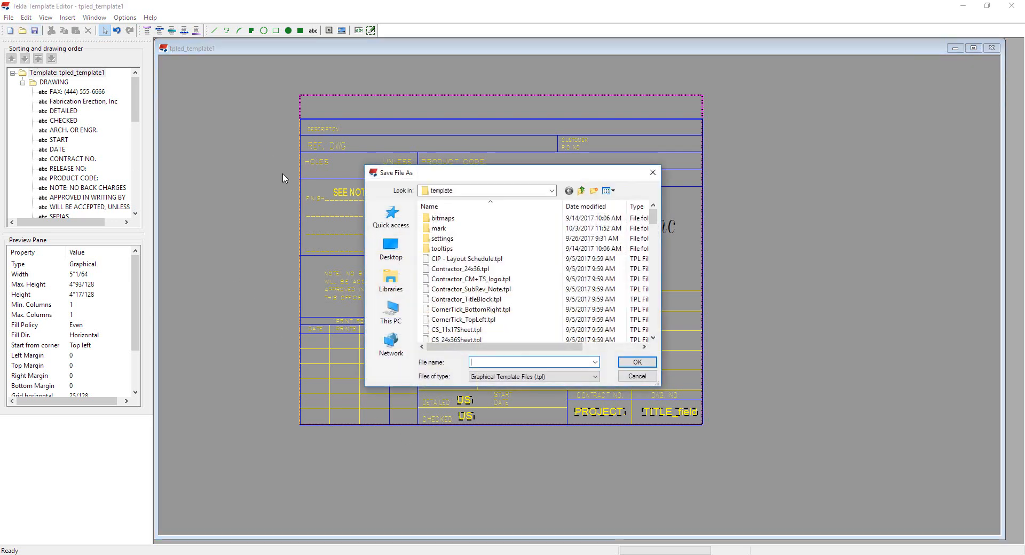
{"action": "left_click", "coordinate": [393, 281]}
{"action": "scroll", "coordinate": [468, 300], "scroll_direction": "down", "scroll_amount": 2}
{"action": "scroll", "coordinate": [468, 300], "scroll_direction": "down", "scroll_amount": 2}
{"action": "double_click", "coordinate": [469, 297]}
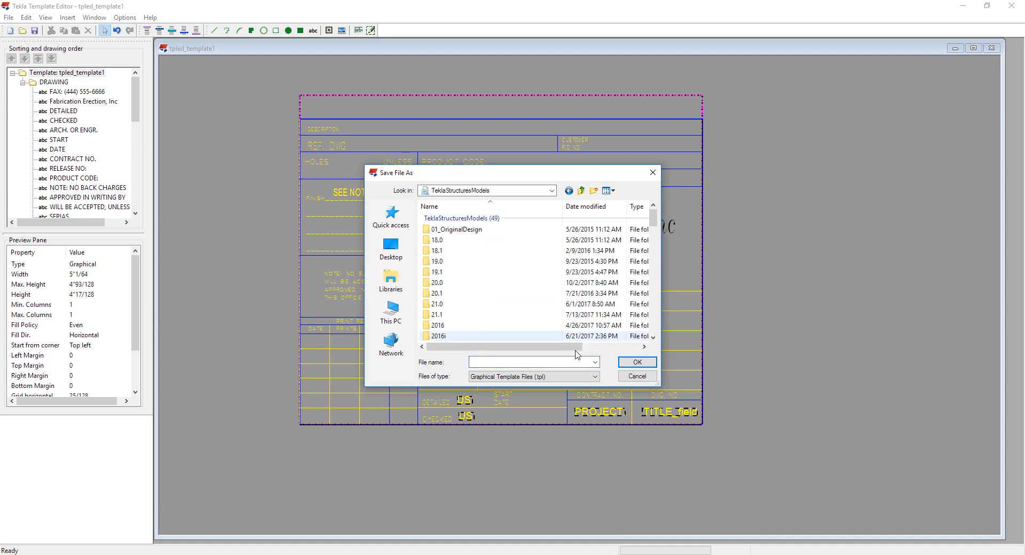
{"action": "scroll", "coordinate": [454, 296], "scroll_direction": "down", "scroll_amount": 3}
{"action": "double_click", "coordinate": [448, 297]}
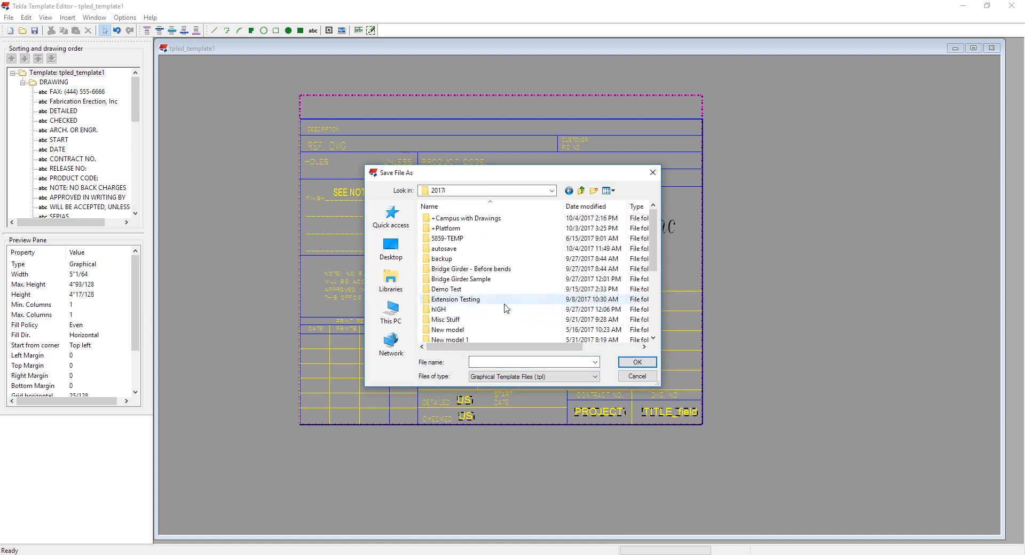
{"action": "double_click", "coordinate": [464, 218]}
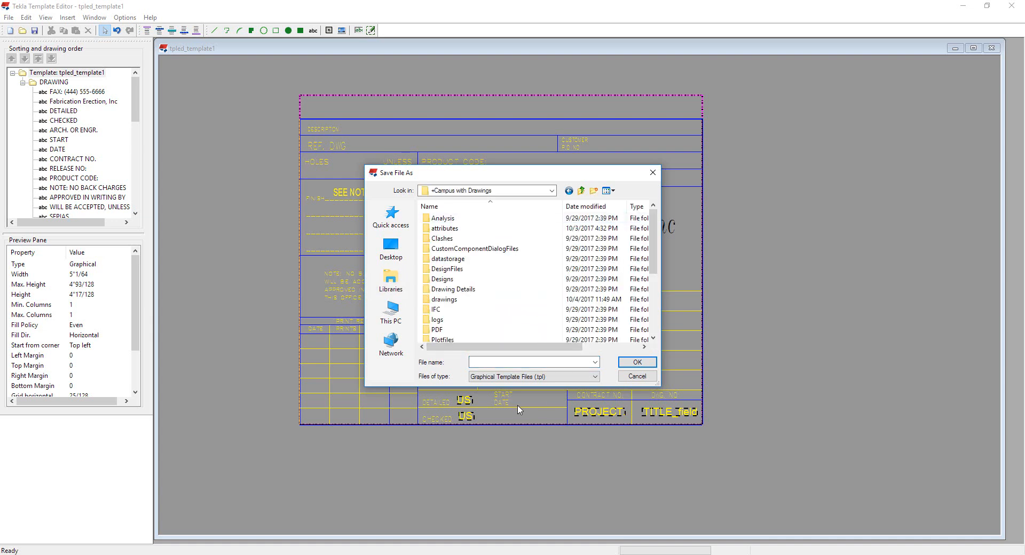
{"action": "left_click", "coordinate": [495, 362]}
{"action": "type", "text": "+Sample Template"}
{"action": "left_click", "coordinate": [638, 362]}
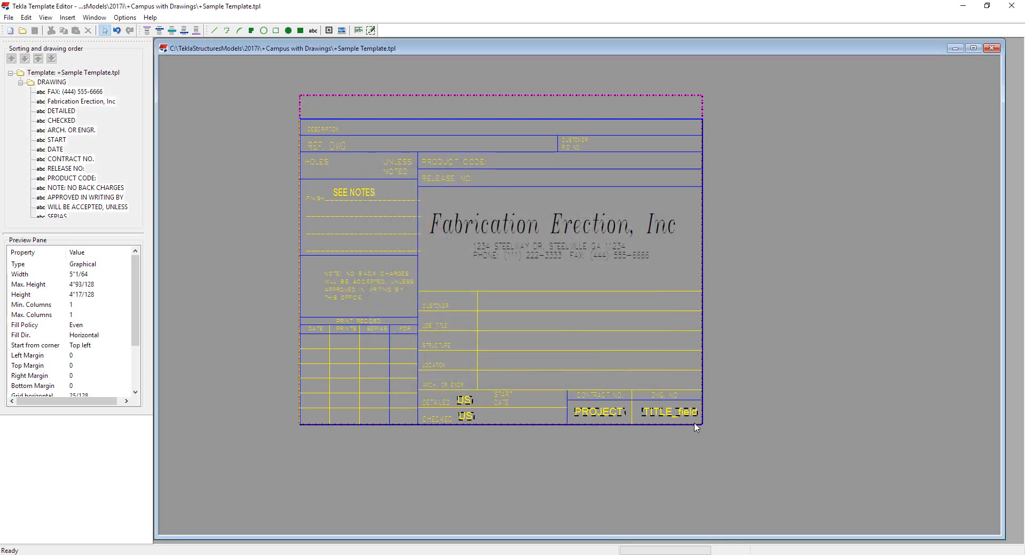
Step: Switch to Tekla Structures and open the drawing layout editor for the open drawing
{"action": "key", "text": "alt+Tab"}
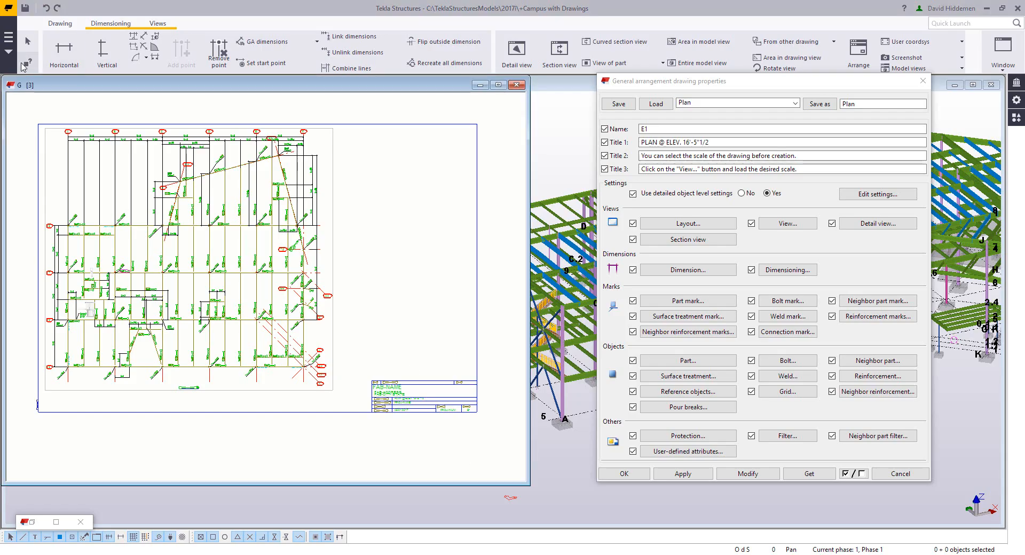
{"action": "left_click", "coordinate": [8, 44]}
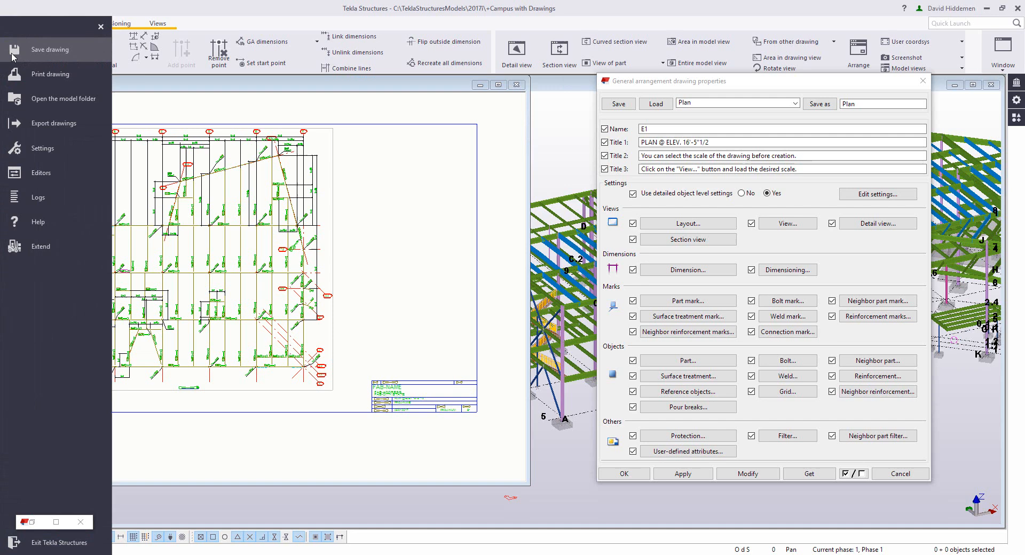
{"action": "left_click", "coordinate": [27, 169]}
{"action": "left_click", "coordinate": [148, 98]}
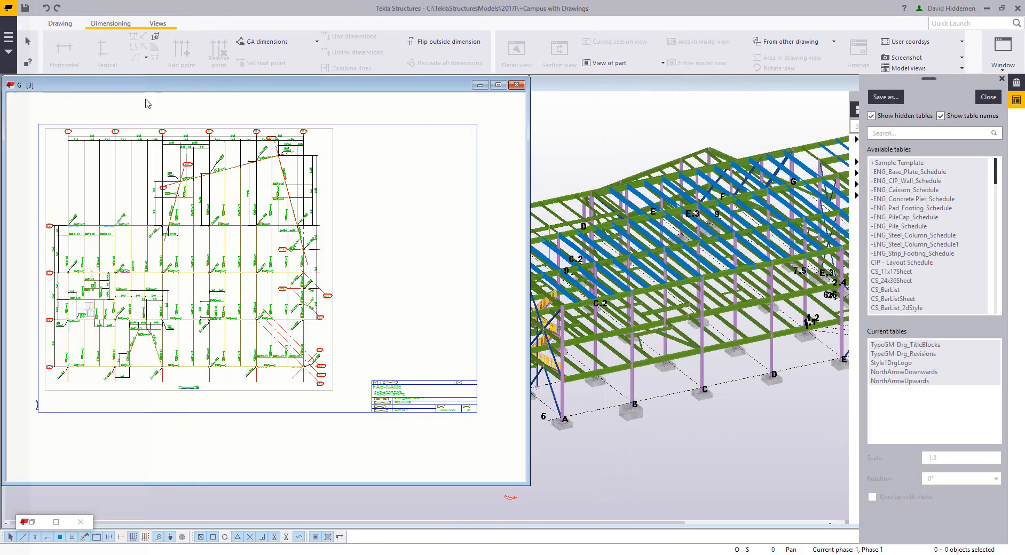
Step: Remove the TypeGM-Drg_TitleBlocks and TypeGM-Drg_Revisions tables from the current layout
{"action": "scroll", "coordinate": [422, 441], "scroll_direction": "up", "scroll_amount": 5}
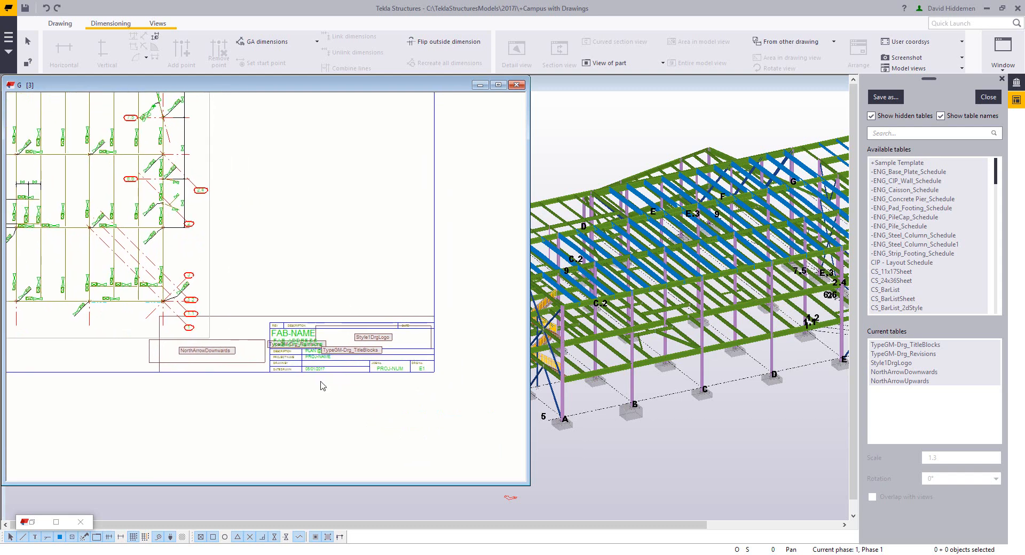
{"action": "scroll", "coordinate": [324, 385], "scroll_direction": "up", "scroll_amount": 1}
{"action": "left_click", "coordinate": [351, 348]}
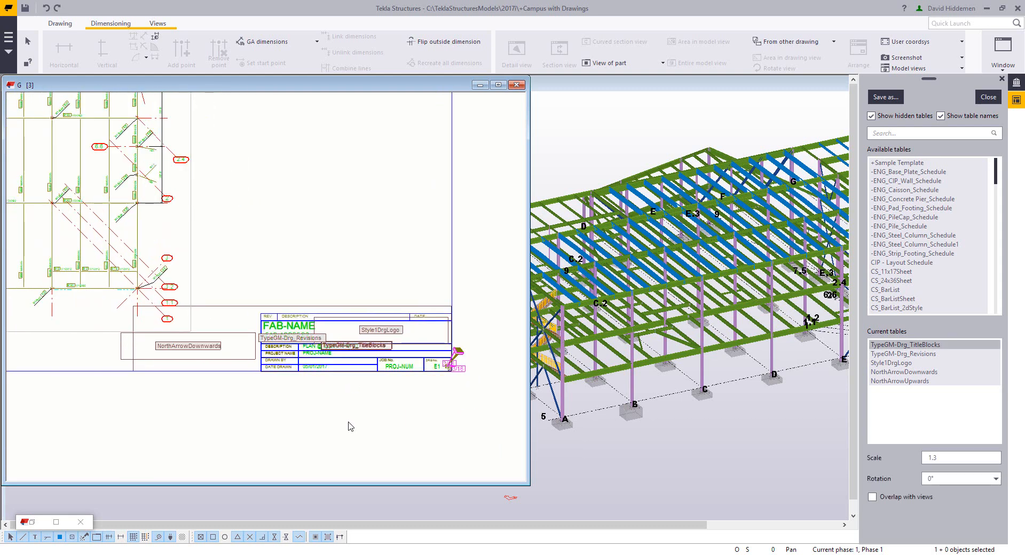
{"action": "key", "text": "Delete"}
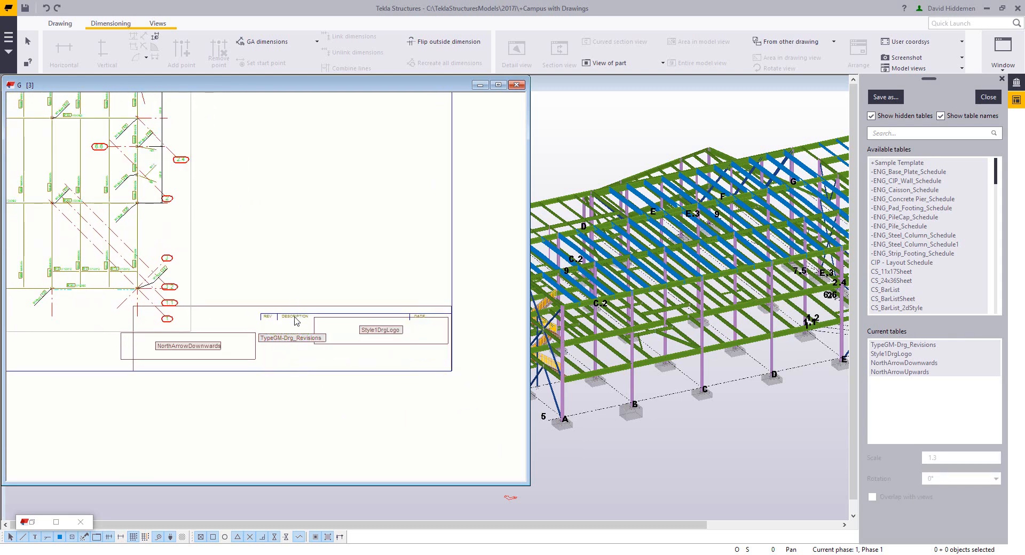
{"action": "left_click", "coordinate": [295, 342]}
{"action": "key", "text": "Delete"}
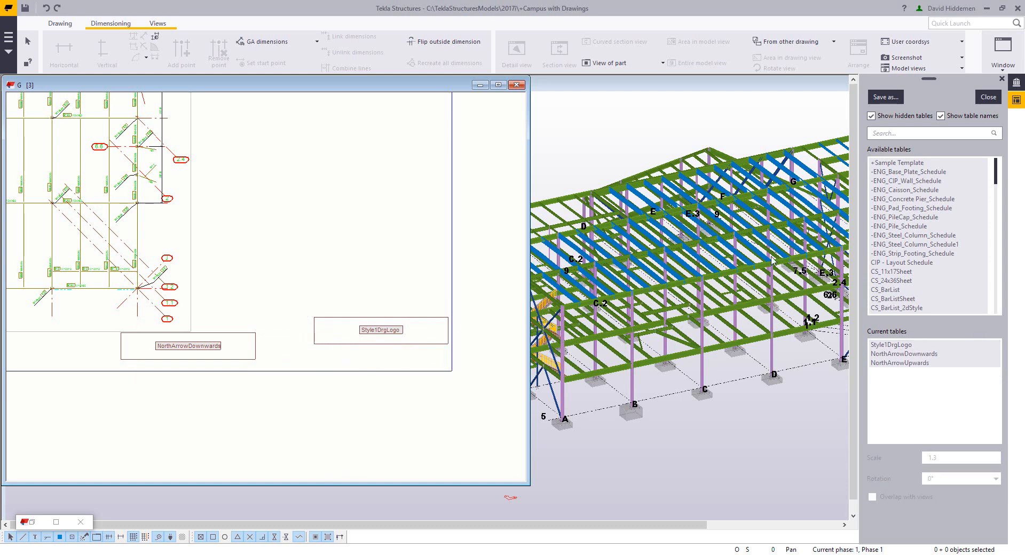
Step: Add the +Sample Template table to the layout, placing it at the drawing frame's lower-right corner
{"action": "left_click", "coordinate": [908, 163]}
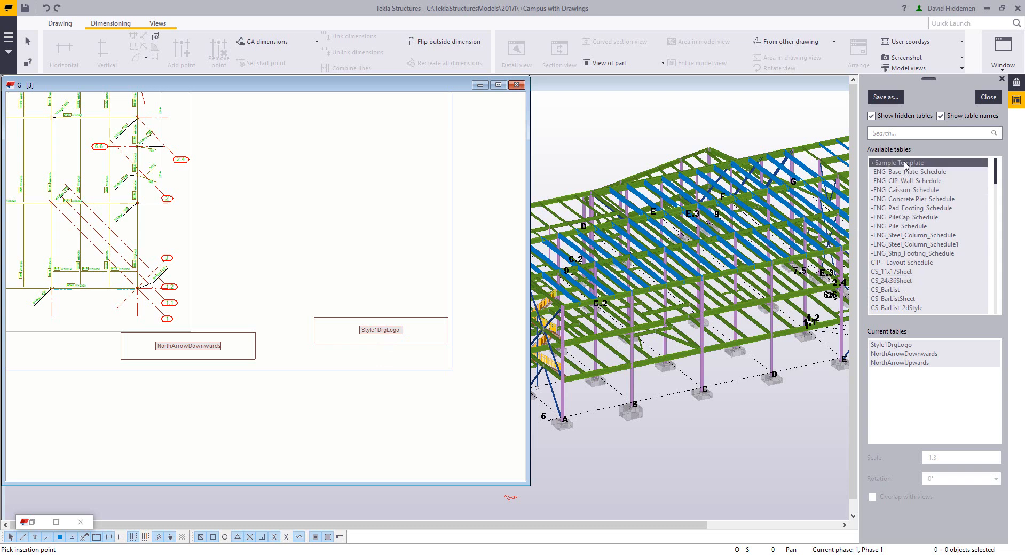
{"action": "scroll", "coordinate": [449, 368], "scroll_direction": "up", "scroll_amount": 4}
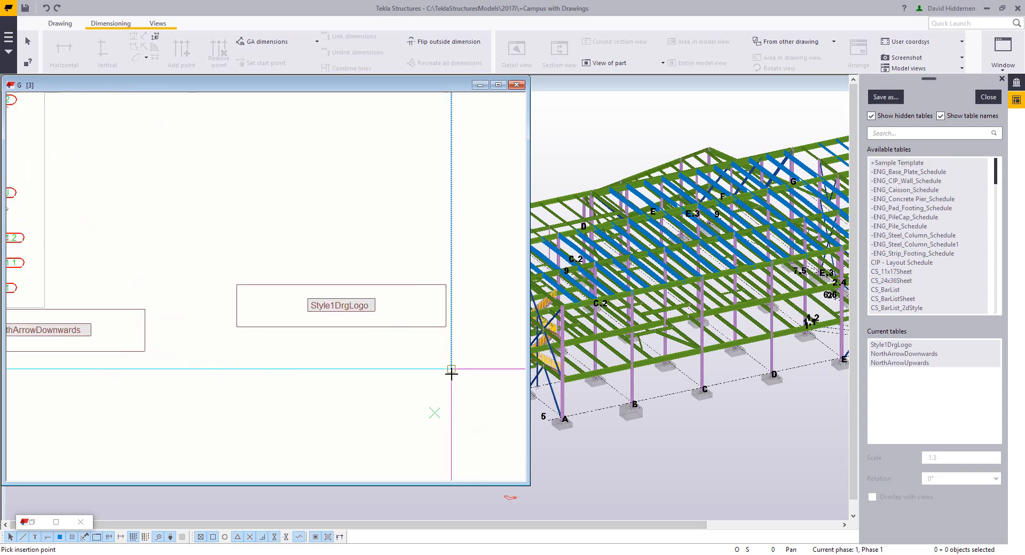
{"action": "left_click", "coordinate": [446, 367]}
{"action": "scroll", "coordinate": [315, 431], "scroll_direction": "down", "scroll_amount": 5}
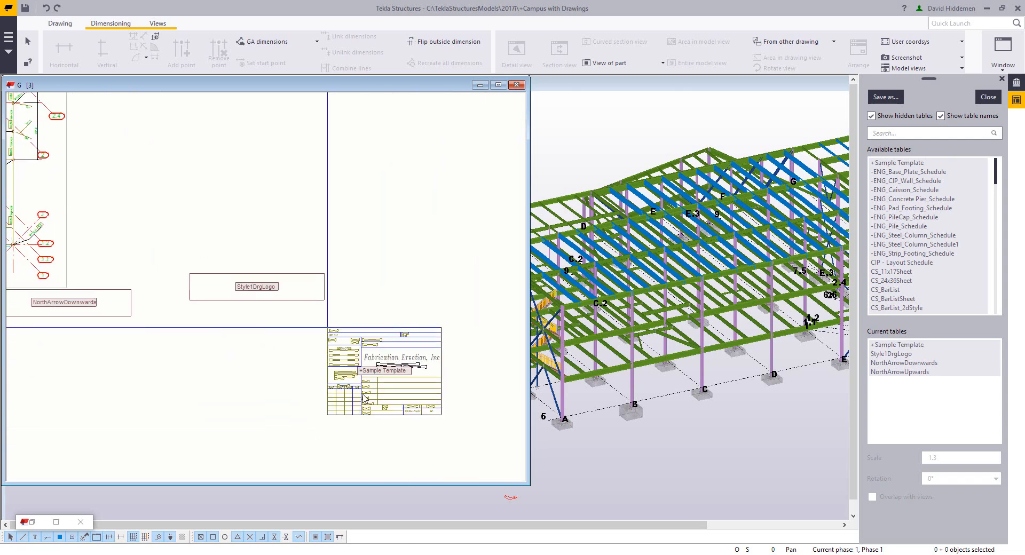
{"action": "right_click", "coordinate": [364, 398]}
{"action": "left_click", "coordinate": [389, 417]}
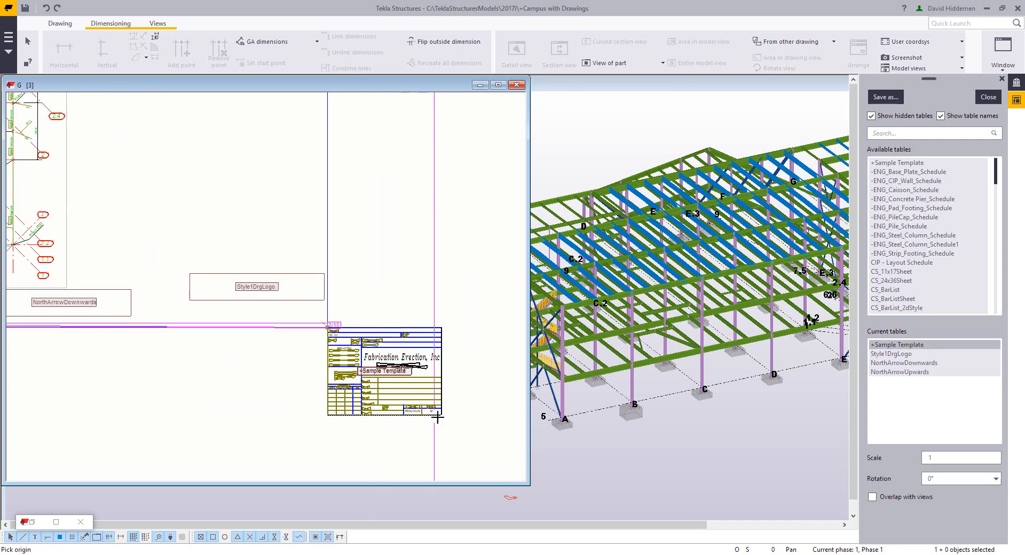
{"action": "left_click", "coordinate": [437, 418]}
{"action": "scroll", "coordinate": [307, 311], "scroll_direction": "up", "scroll_amount": 4}
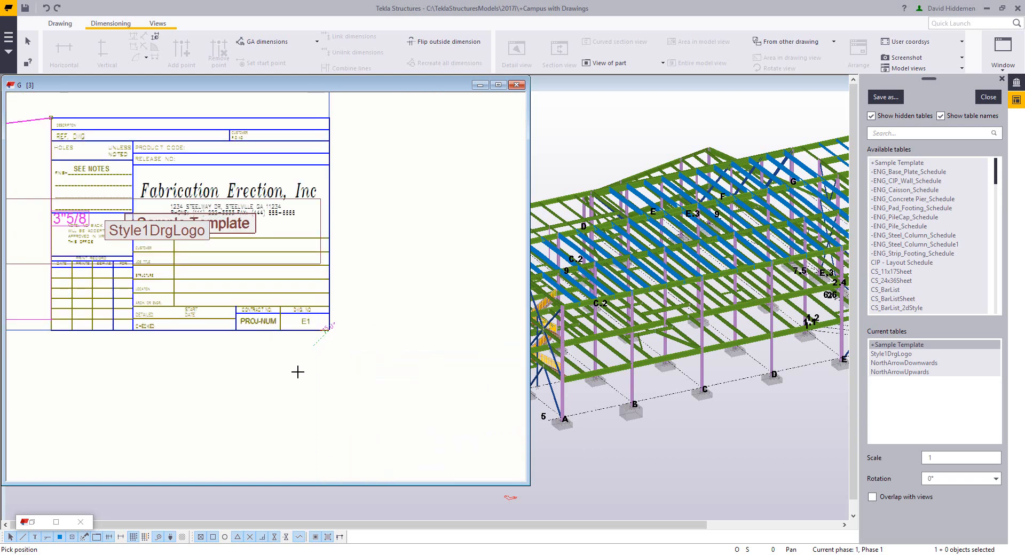
{"action": "key", "text": "Escape"}
Step: Save the table layout as a new layout named +Sample Layout and close the layout editor
{"action": "left_click", "coordinate": [279, 379]}
{"action": "scroll", "coordinate": [279, 379], "scroll_direction": "down", "scroll_amount": 1}
{"action": "middle_click_drag", "start_coordinate": [280, 380], "coordinate": [396, 400]}
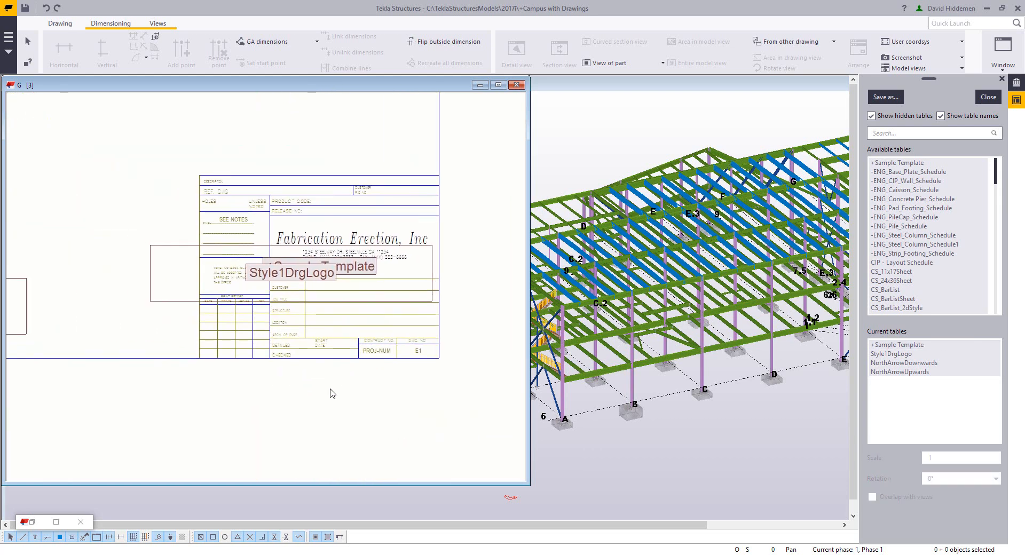
{"action": "left_click", "coordinate": [886, 97]}
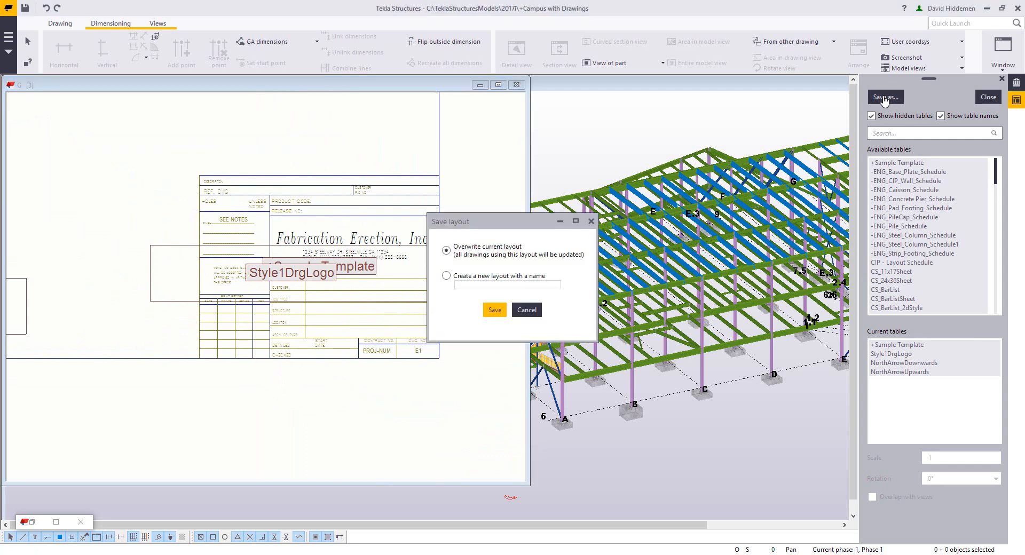
{"action": "left_click", "coordinate": [446, 276]}
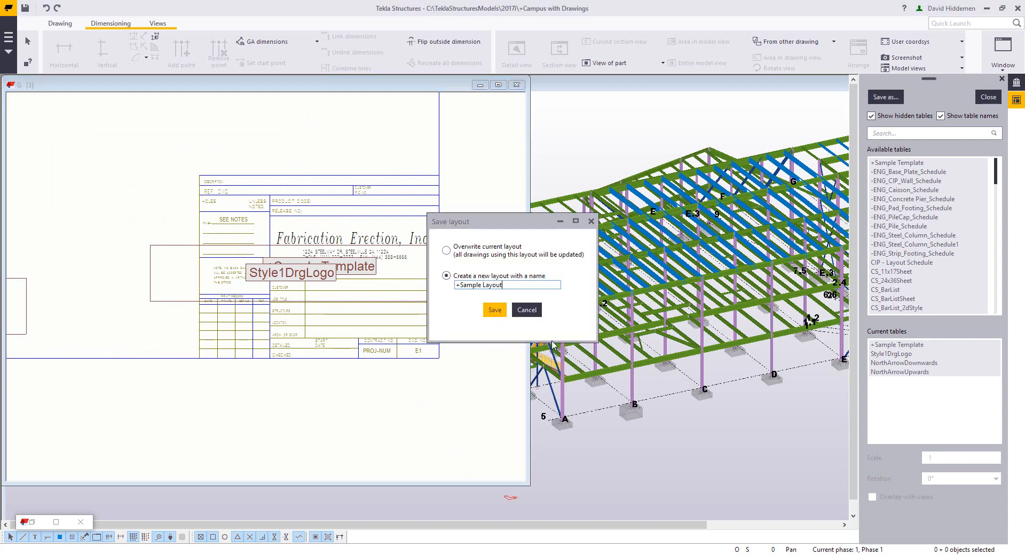
{"action": "left_click", "coordinate": [495, 310]}
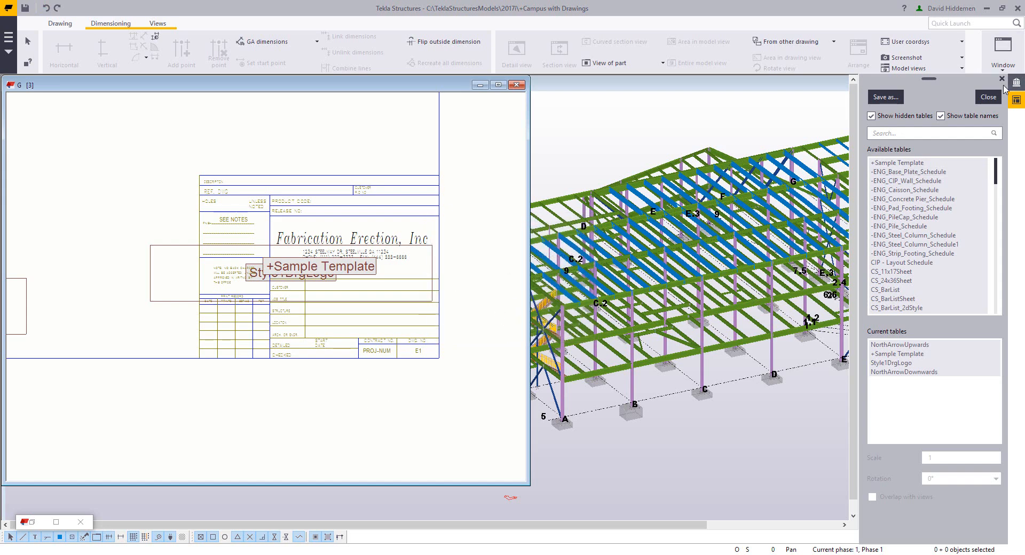
{"action": "left_click", "coordinate": [988, 96]}
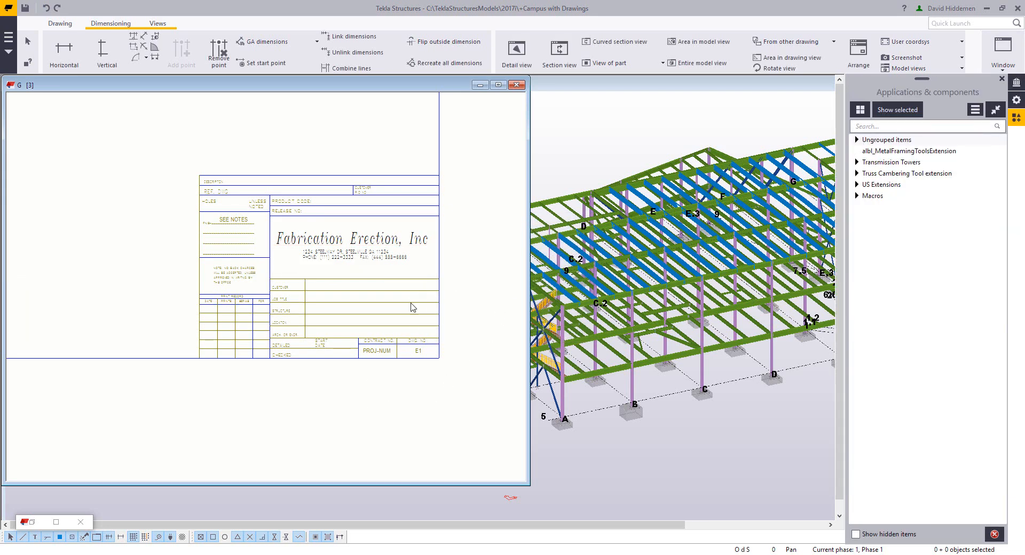
Step: Fill the drawing's Workflow attributes Drawn By and Drawing Checked By with the drafter's and checker's initials and modify the drawing
{"action": "scroll", "coordinate": [393, 306], "scroll_direction": "up", "scroll_amount": 3}
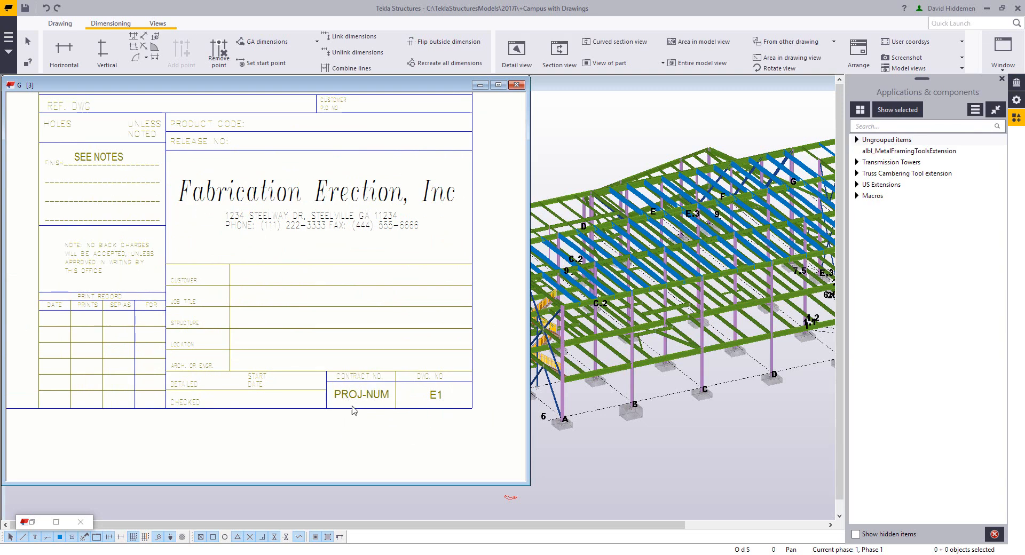
{"action": "scroll", "coordinate": [243, 441], "scroll_direction": "down", "scroll_amount": 2}
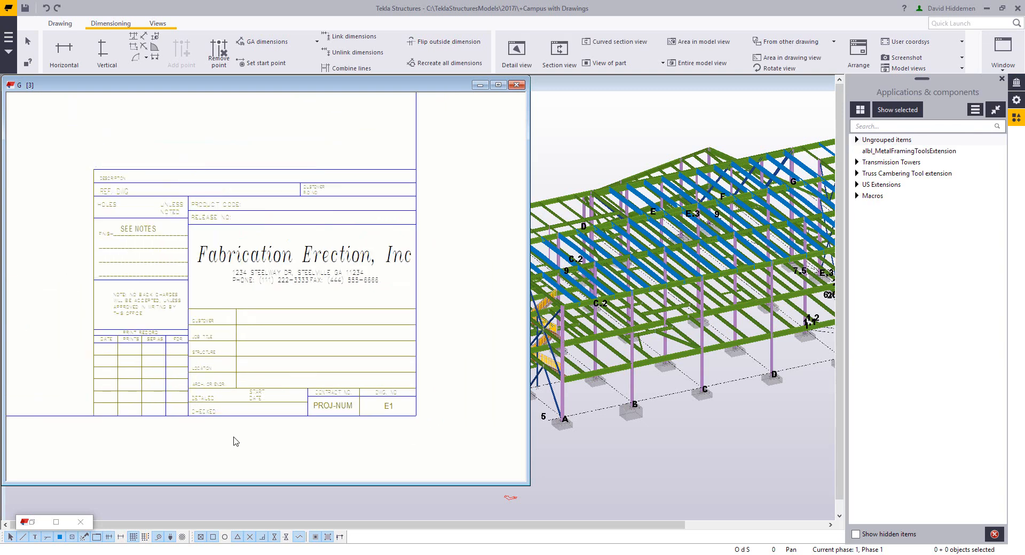
{"action": "middle_click_drag", "start_coordinate": [233, 442], "coordinate": [315, 400]}
{"action": "scroll", "coordinate": [295, 386], "scroll_direction": "up", "scroll_amount": 5}
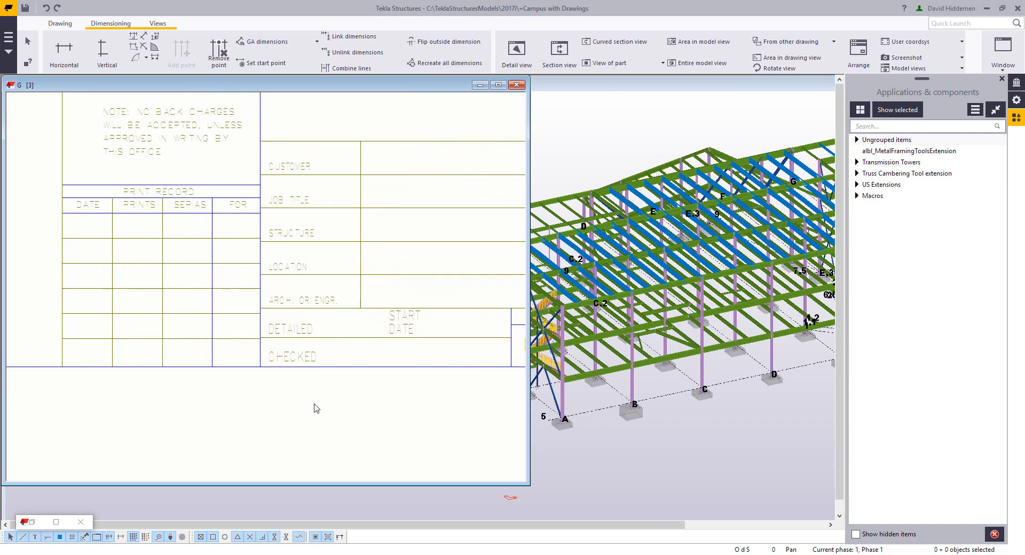
{"action": "scroll", "coordinate": [321, 416], "scroll_direction": "down", "scroll_amount": 3}
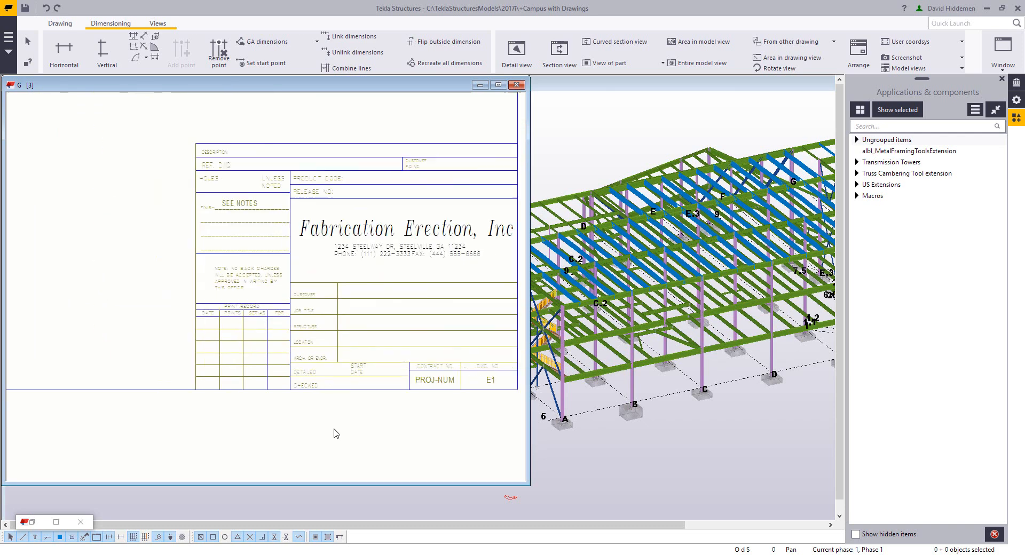
{"action": "double_click", "coordinate": [389, 382]}
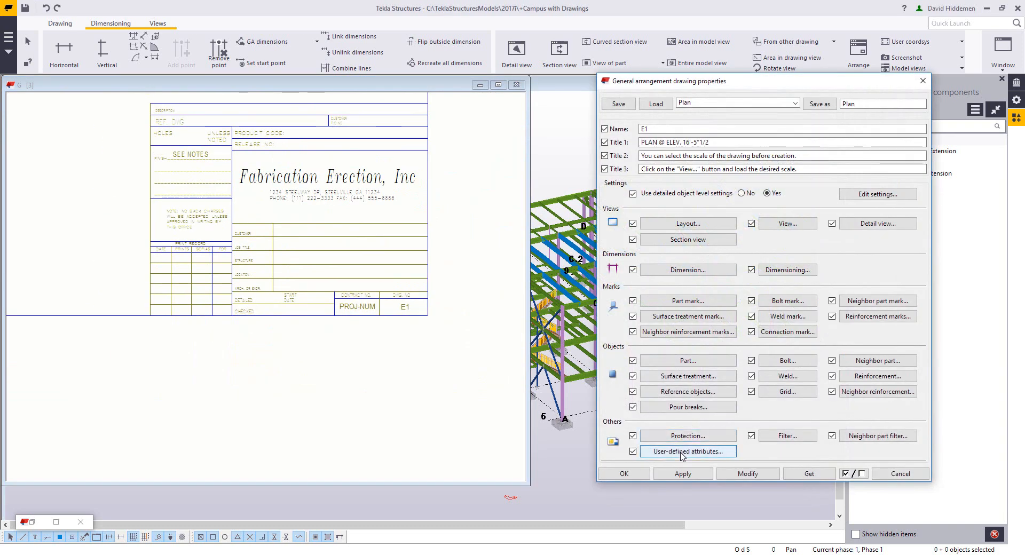
{"action": "left_click", "coordinate": [686, 453]}
{"action": "left_click", "coordinate": [119, 186]}
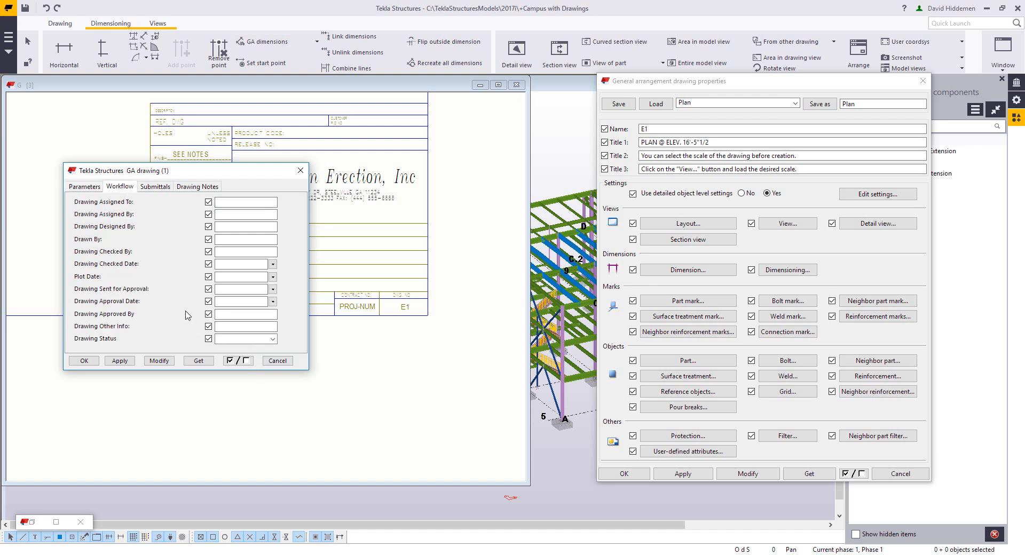
{"action": "left_click", "coordinate": [252, 240]}
{"action": "type", "text": "d"}
{"action": "key", "text": "Caps_Lock"}
{"action": "key", "text": "BackSpace"}
{"action": "type", "text": "DH"}
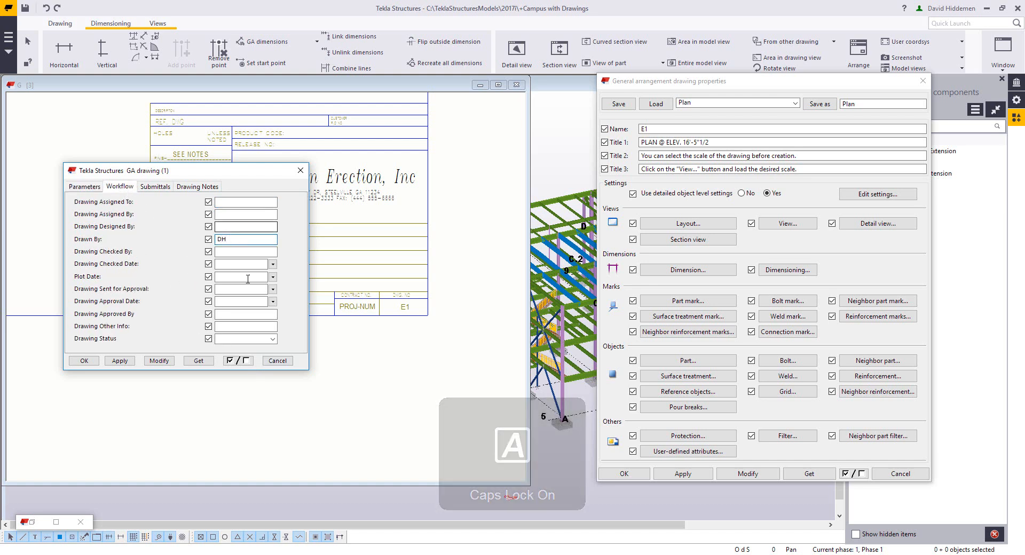
{"action": "left_click", "coordinate": [257, 252]}
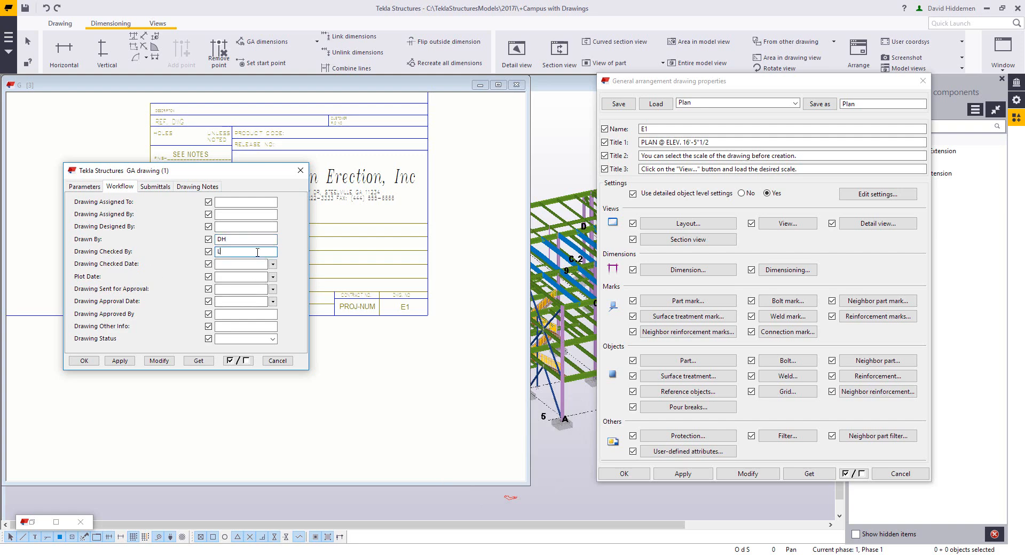
{"action": "type", "text": "LS"}
{"action": "left_click", "coordinate": [159, 361]}
{"action": "left_click", "coordinate": [278, 364]}
{"action": "left_click", "coordinate": [883, 475]}
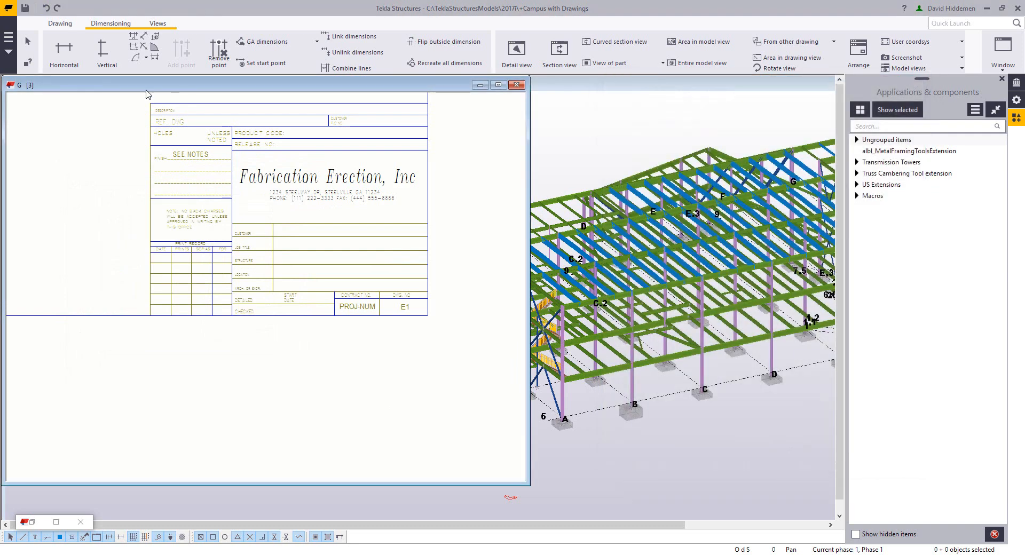
Step: Reopen drawing E1 from the drawing list, keeping the changes, and review its filled title block
{"action": "left_click", "coordinate": [60, 23]}
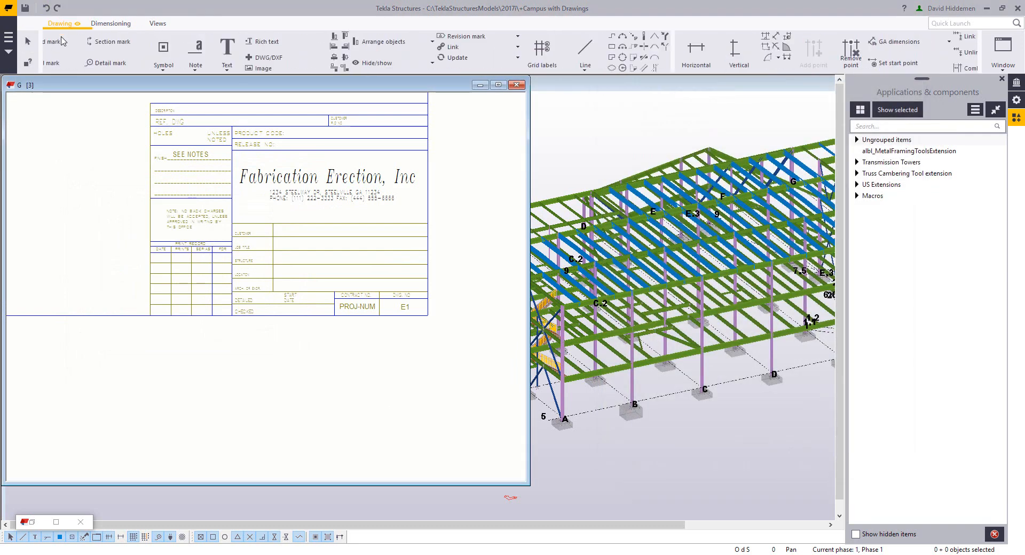
{"action": "left_click", "coordinate": [60, 53]}
{"action": "double_click", "coordinate": [552, 459]}
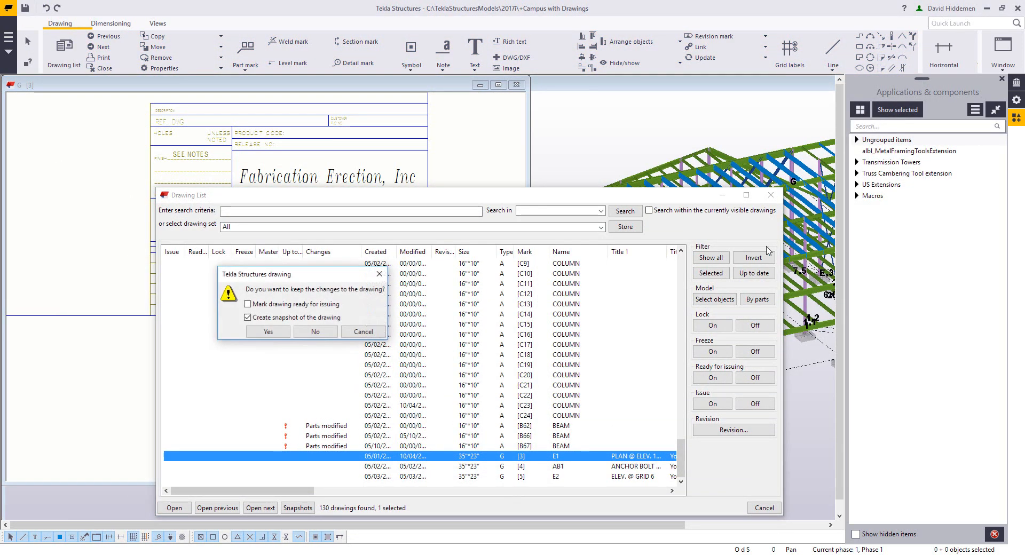
{"action": "left_click", "coordinate": [268, 332]}
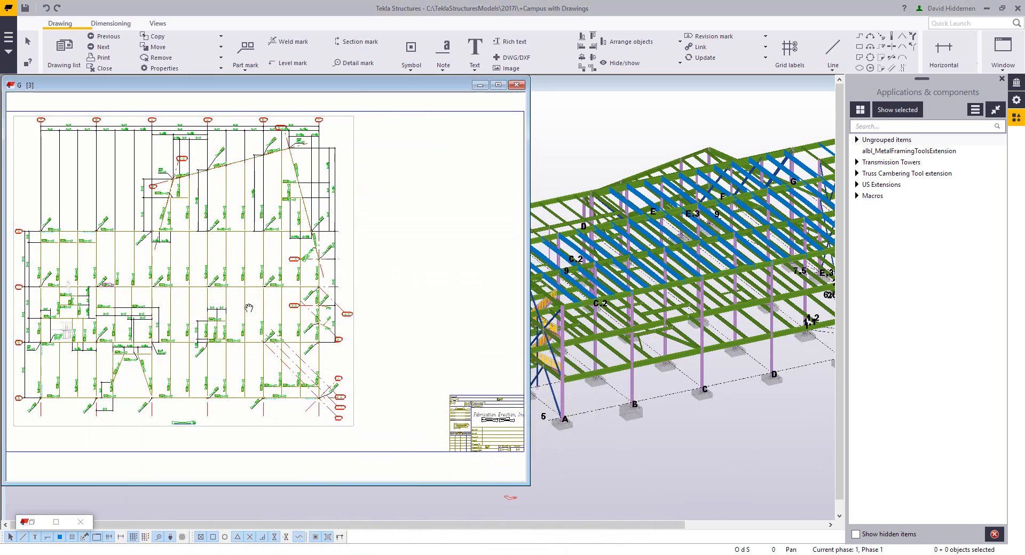
{"action": "scroll", "coordinate": [294, 376], "scroll_direction": "up", "scroll_amount": 8}
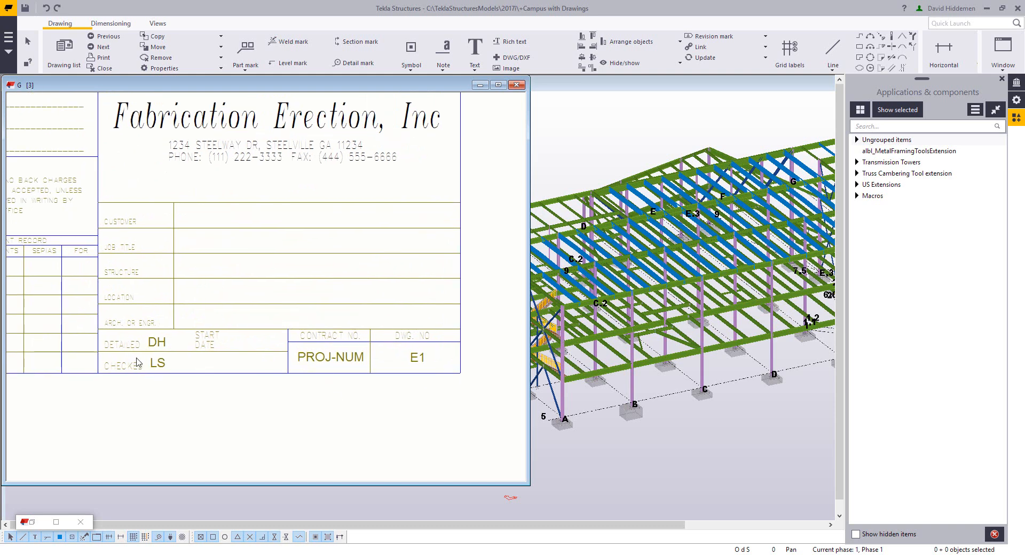
{"action": "scroll", "coordinate": [299, 462], "scroll_direction": "down", "scroll_amount": 2}
{"action": "middle_click_drag", "start_coordinate": [291, 457], "coordinate": [372, 434]}
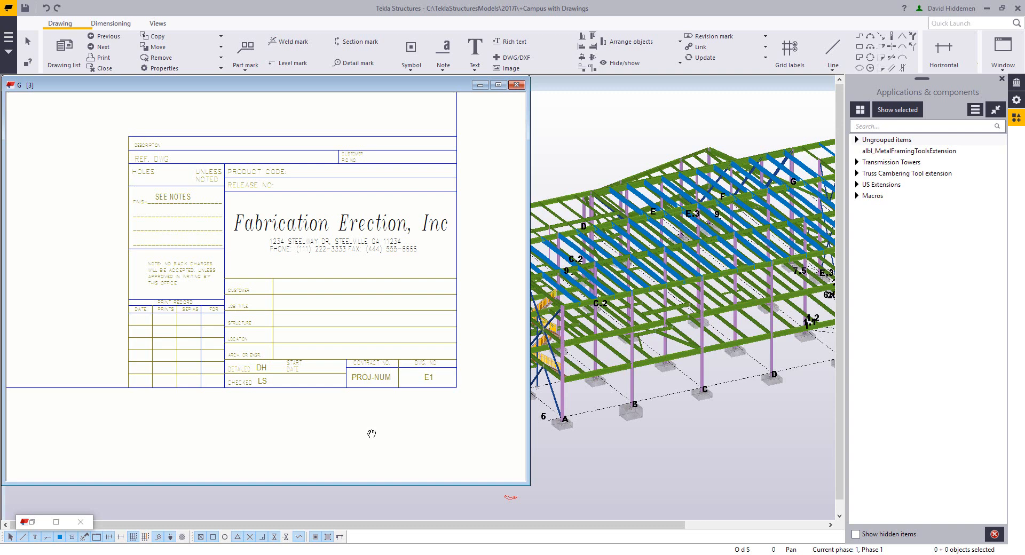
{"action": "middle_click_drag", "start_coordinate": [358, 439], "coordinate": [353, 428]}
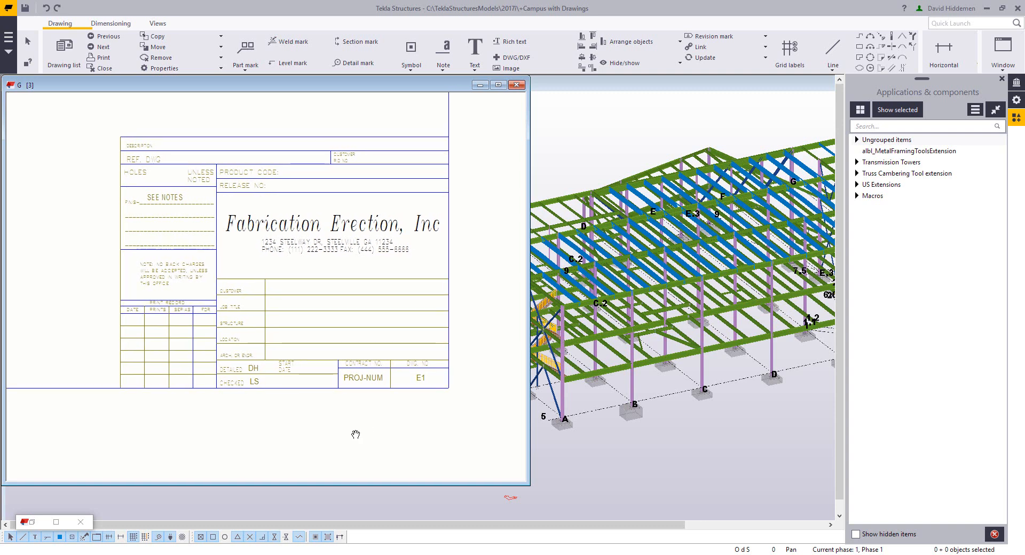